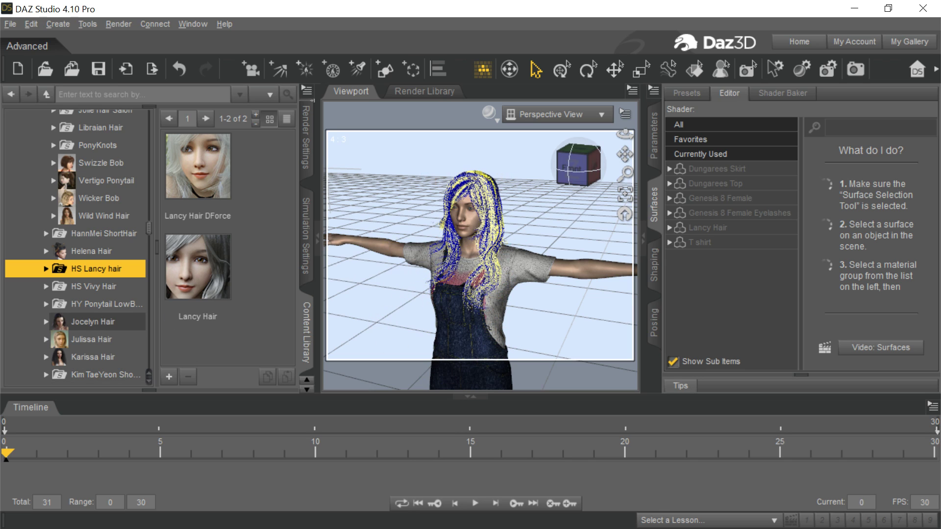
Briefly show the floating scene node list, then close it again.
key("F3")
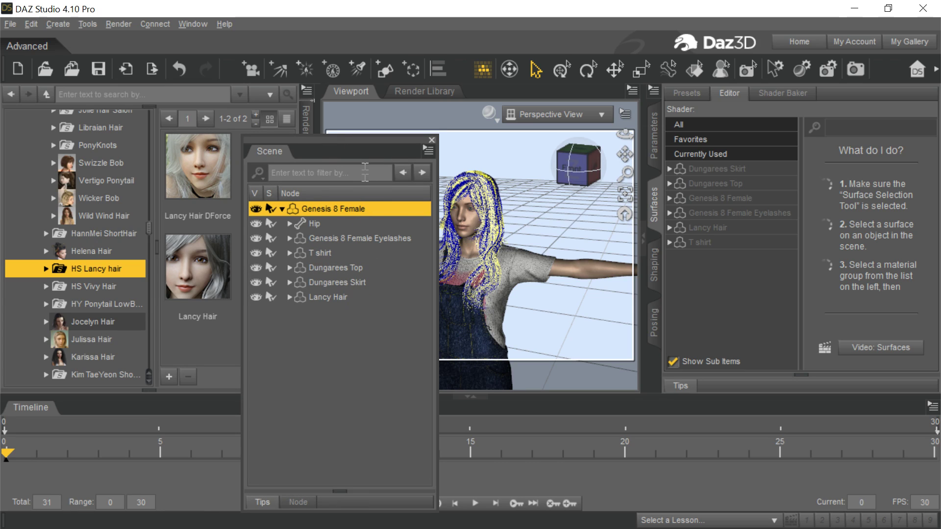
left_click(365, 141)
key("F3")
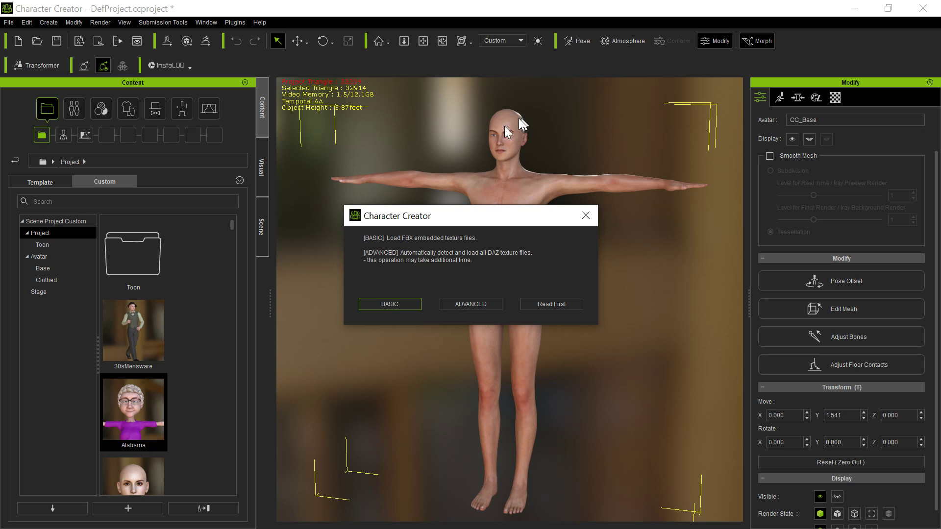
Import the DAZ figure with BASIC textures, with Lancy Hair typed as Hair instead of cloth.
left_click(389, 303)
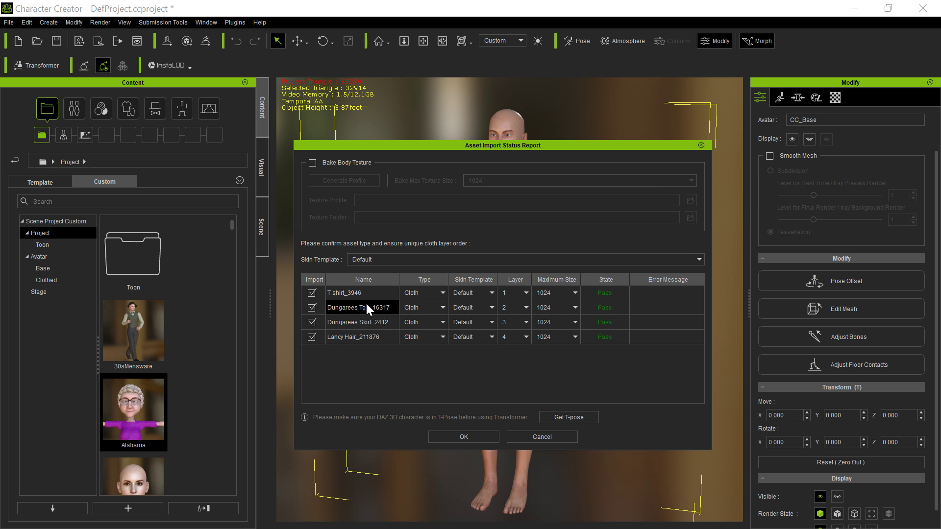
left_click(437, 337)
left_click(436, 376)
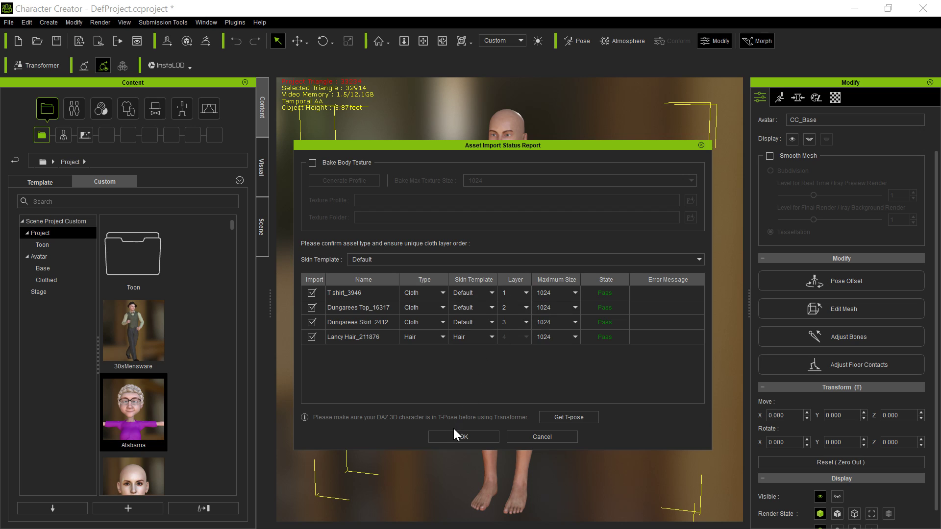
left_click(460, 440)
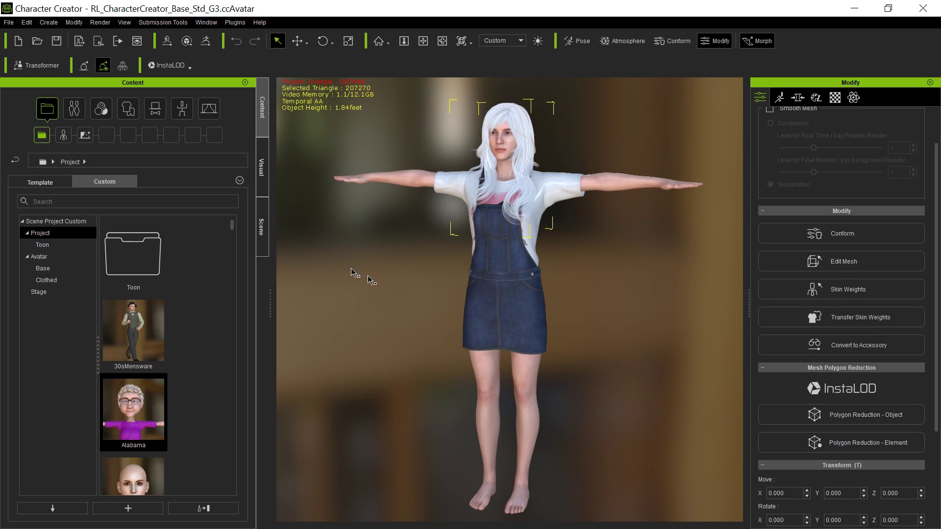
In the Scene list, widen the Name column and select the dungarees items. Hide and re-show Dungarees Skirt.
left_click(261, 246)
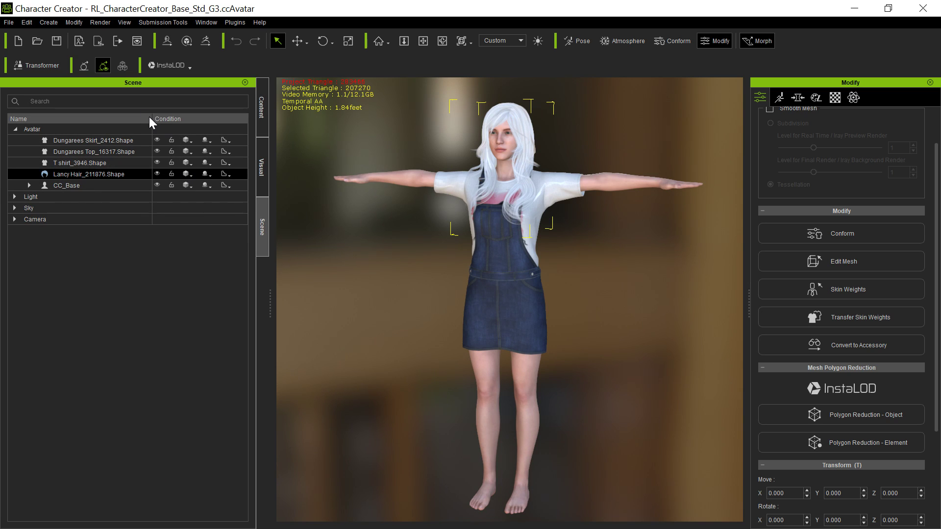
left_click_drag(153, 115, 172, 116)
left_click(128, 151, "ctrl")
left_click(128, 152, "ctrl")
left_click(146, 163, "ctrl")
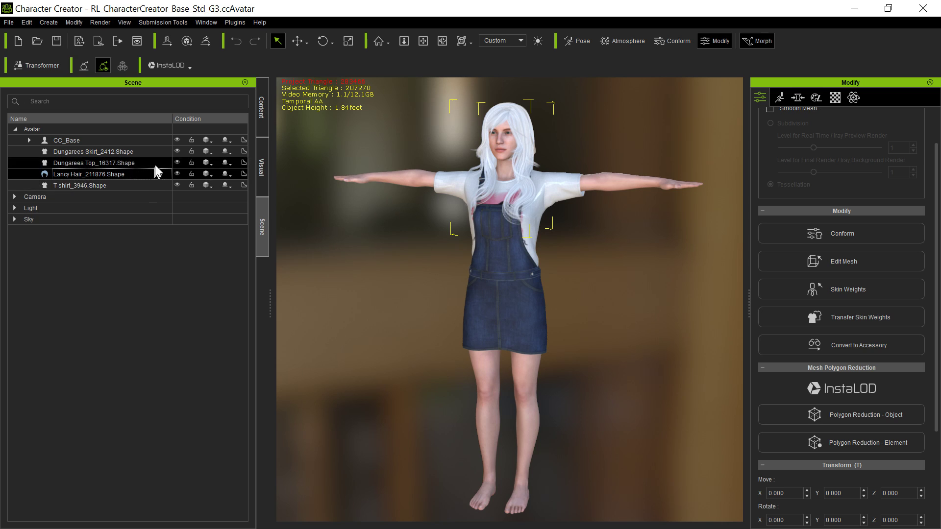
left_click(162, 184, "ctrl")
left_click(165, 155, "ctrl")
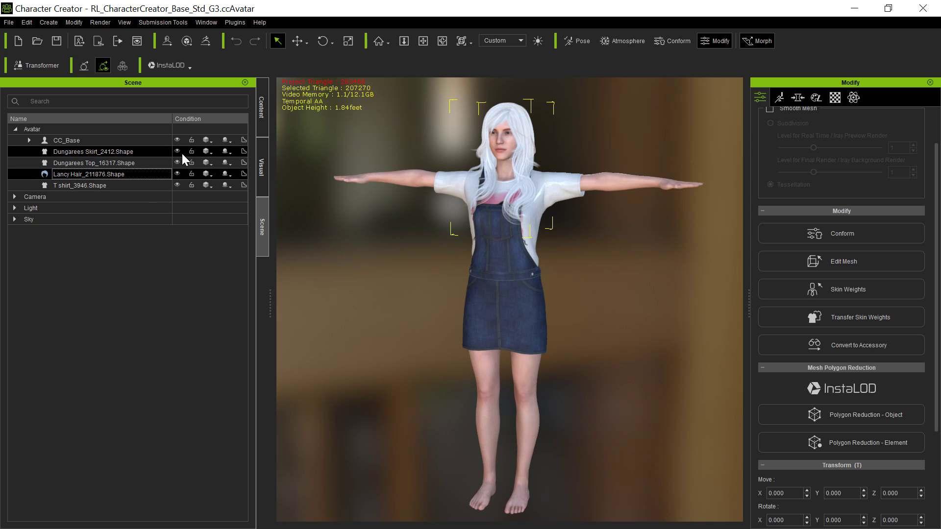
left_click(181, 153)
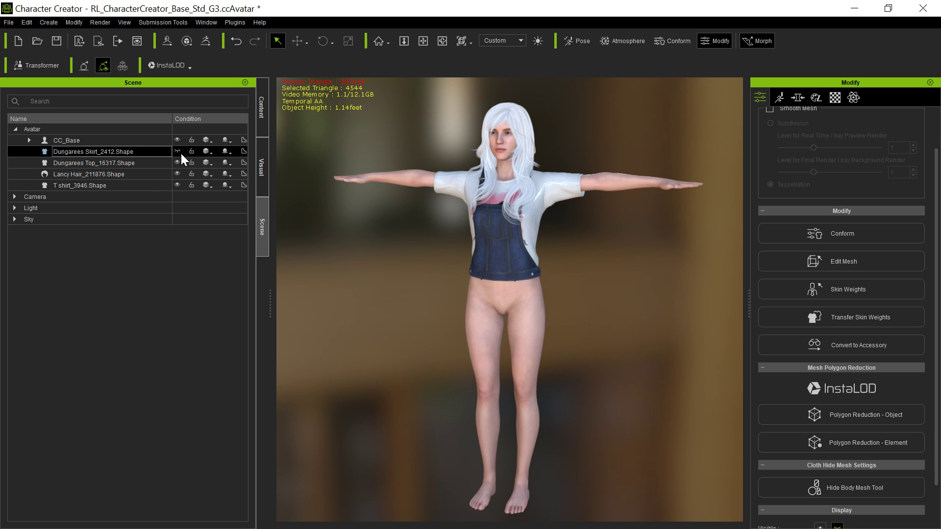
left_click(178, 151)
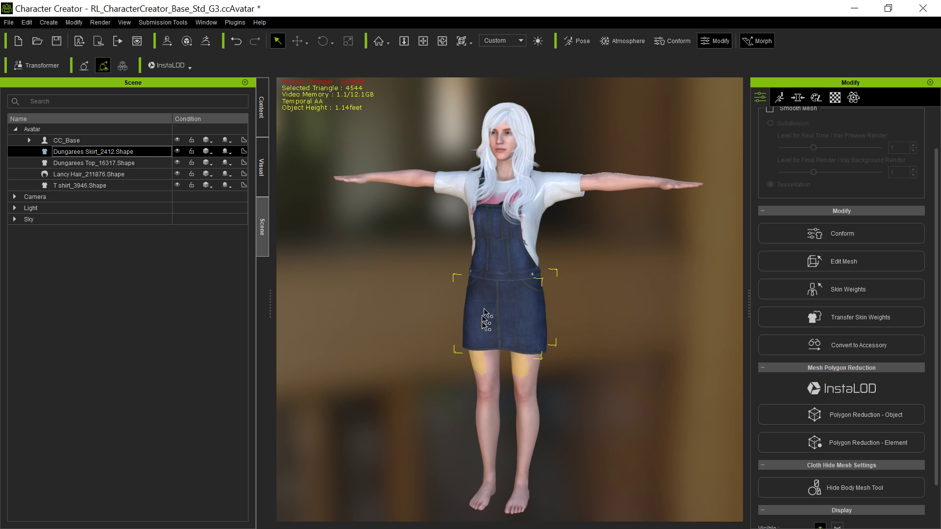
Save the dressed avatar as a new item in Content > Avatar > Custom > Clothed.
left_click(263, 114)
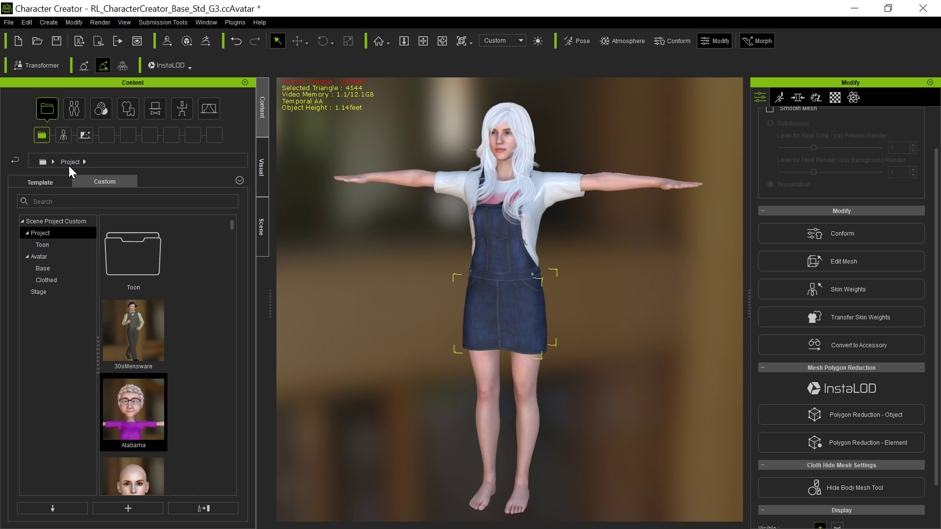
left_click(62, 137)
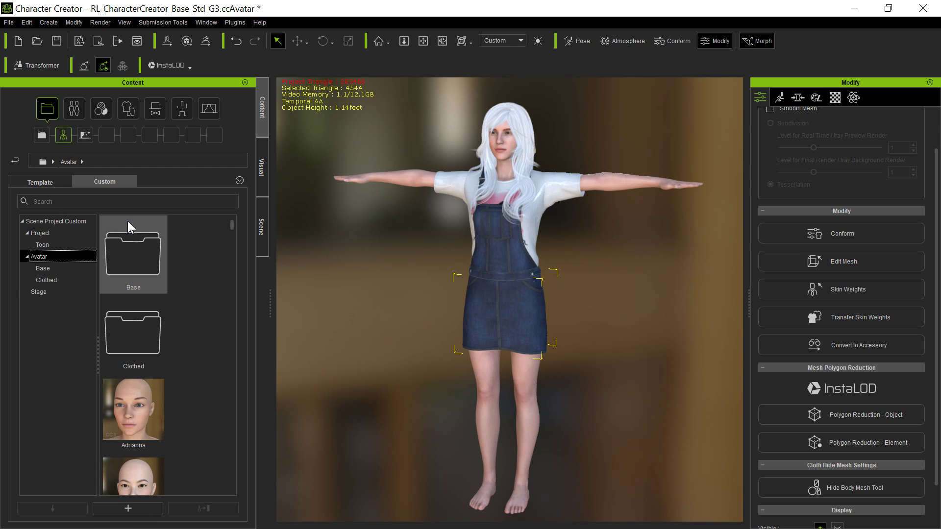
left_click(54, 268)
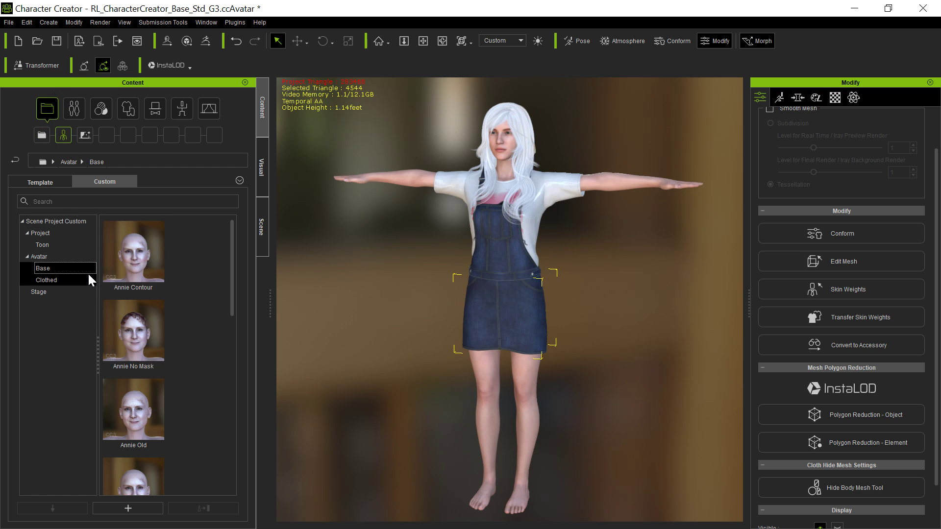
left_click(76, 279)
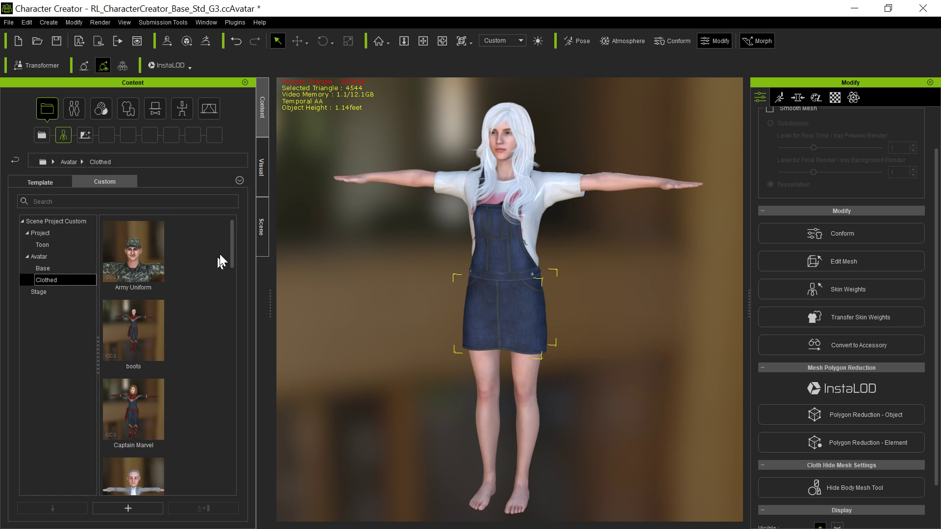
mouse_move(233, 251)
left_mouse_down()
mouse_move(223, 369)
mouse_move(232, 489)
mouse_move(243, 378)
mouse_move(229, 248)
left_mouse_up()
left_click(49, 268)
left_click_drag(230, 246, 244, 198)
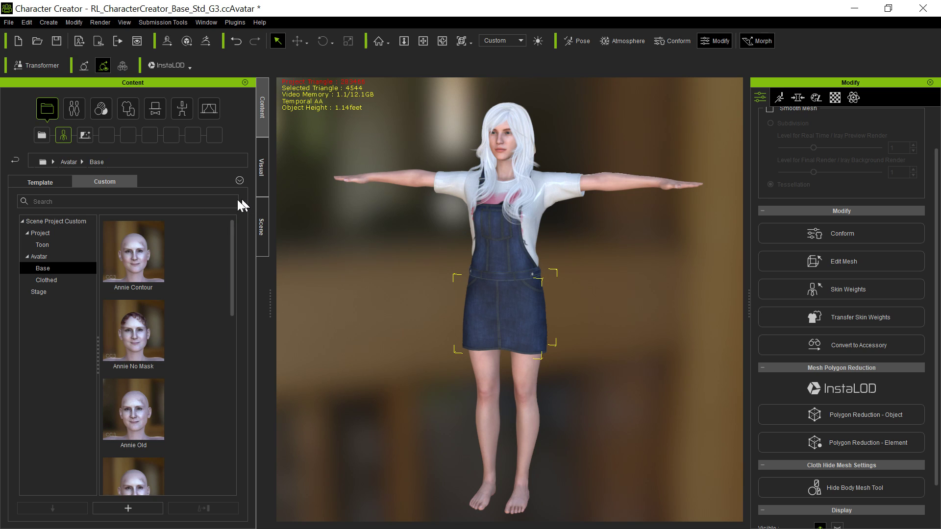
left_click(41, 233)
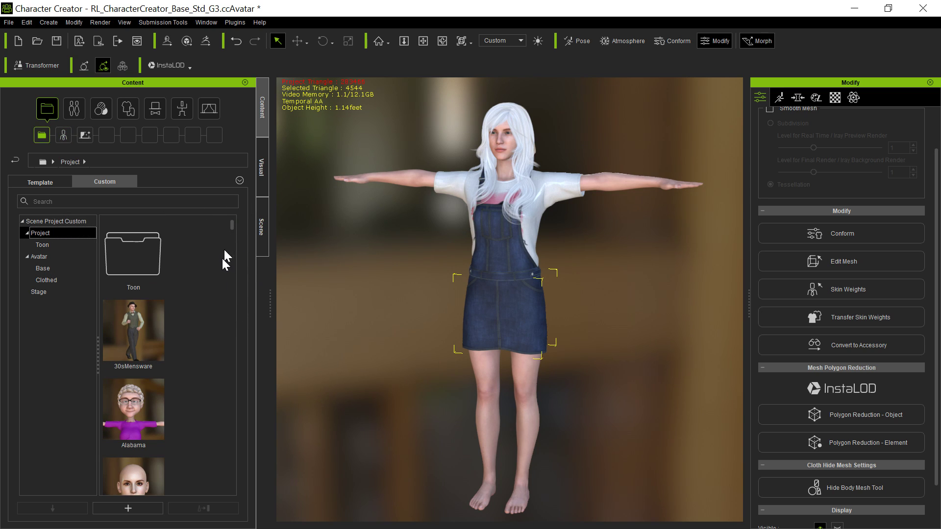
scroll(221, 257, "down", 5)
scroll(221, 257, "up", 5)
left_click(59, 279)
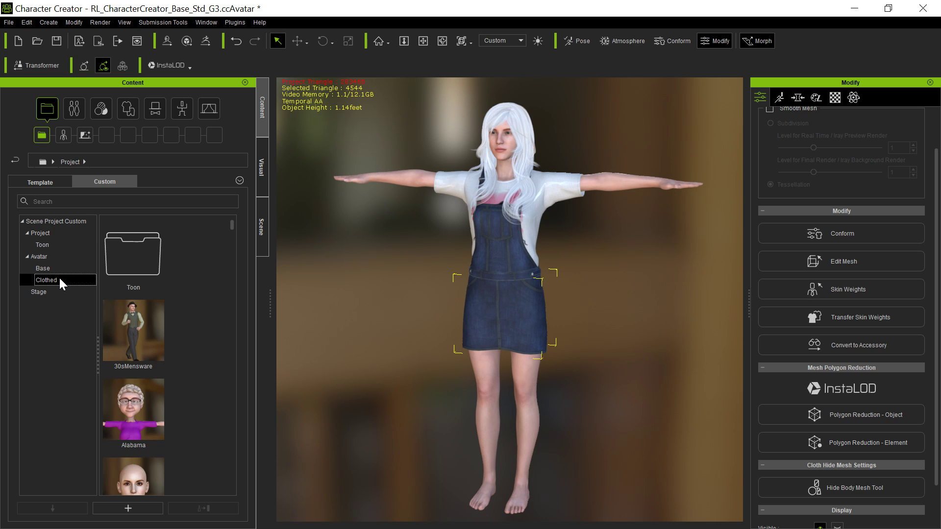
left_click(129, 508)
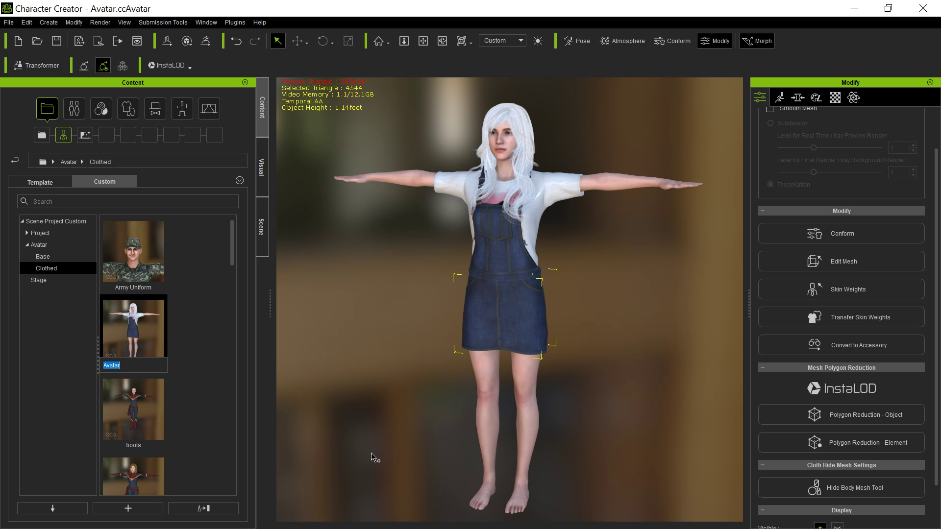
Try renaming the saved avatar to Outfit, dismiss the duplicate-name warning, and review the Clothed items.
key("Return")
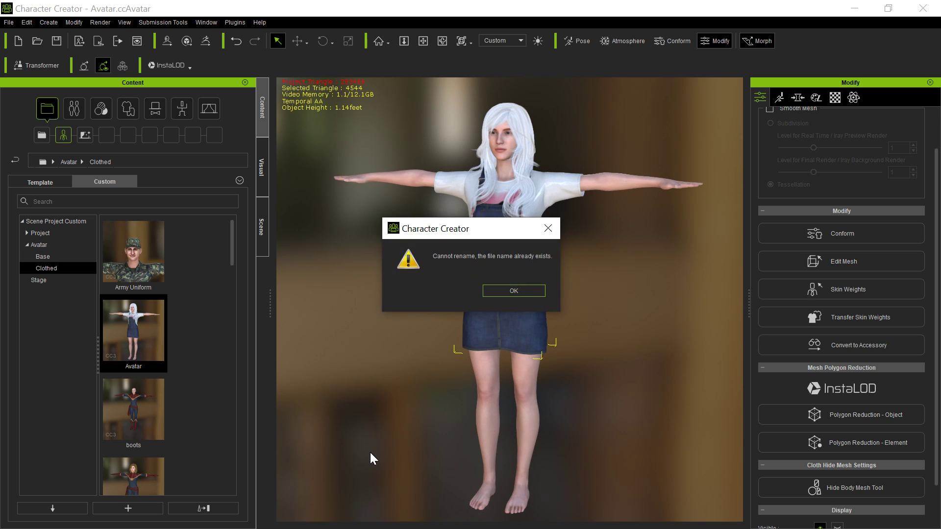
left_click(509, 292)
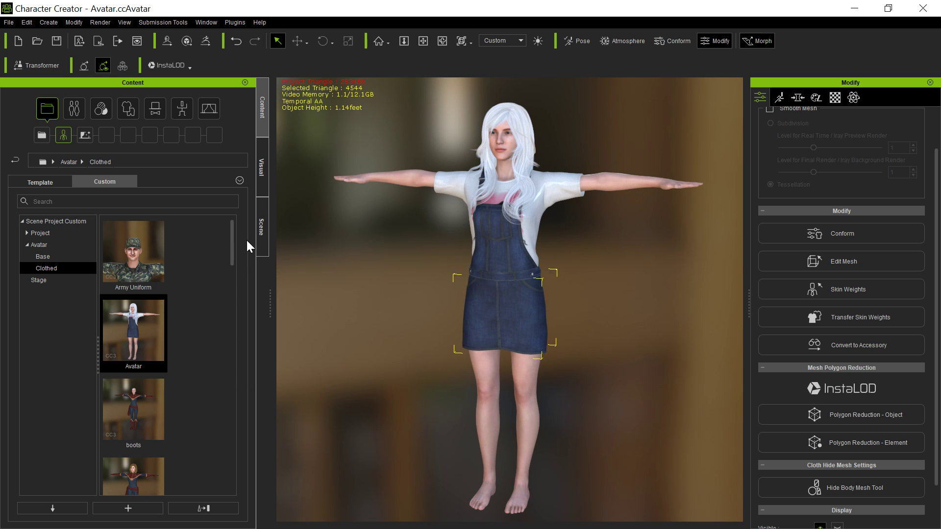
left_click_drag(233, 239, 243, 372)
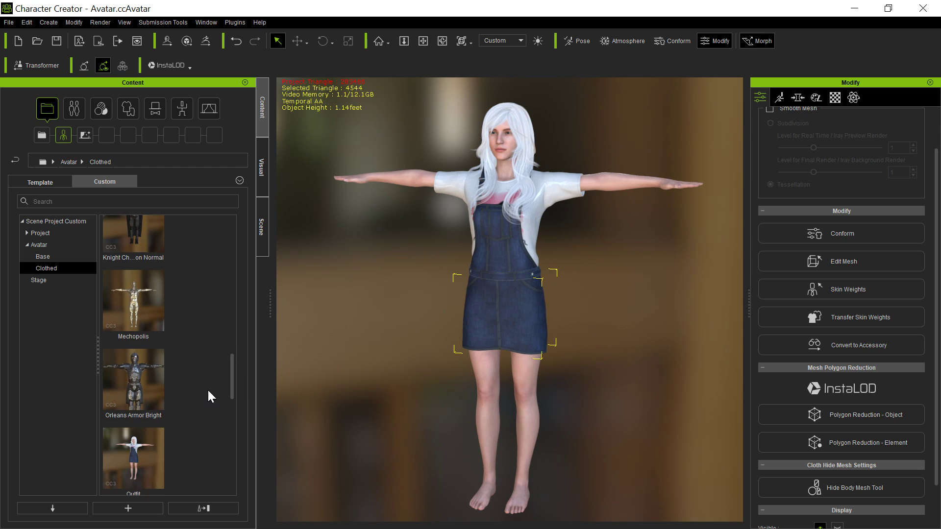
left_click_drag(235, 395, 229, 243)
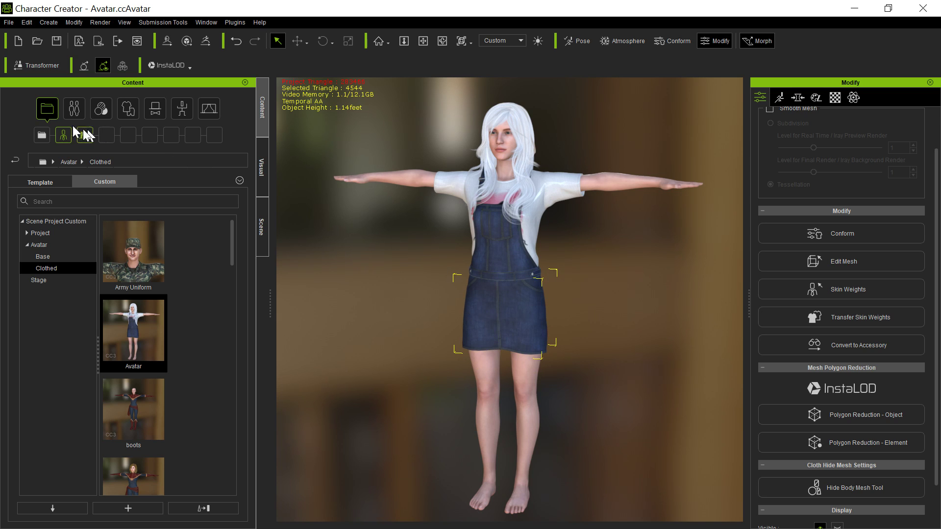
Save the current clothing into Custom Clothing > Skirts as a new item named Dungarees.
left_click(120, 110)
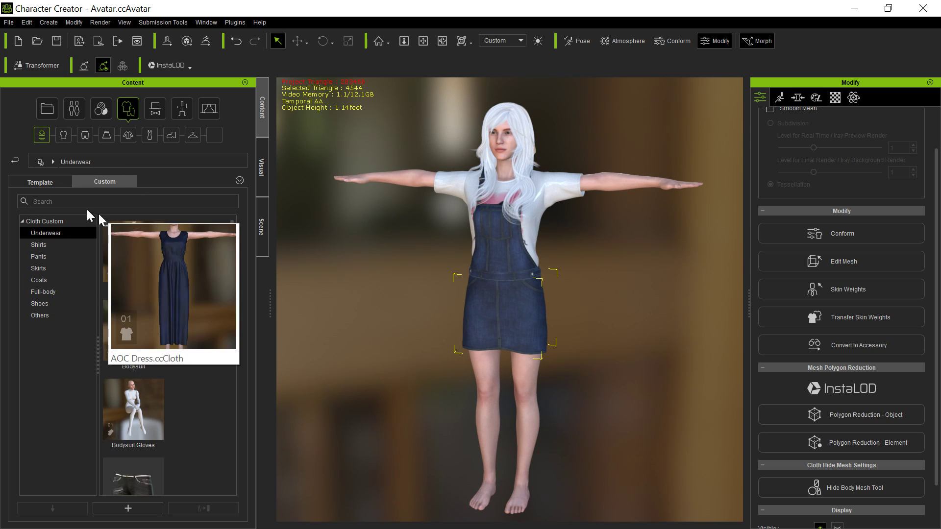
left_click(54, 185)
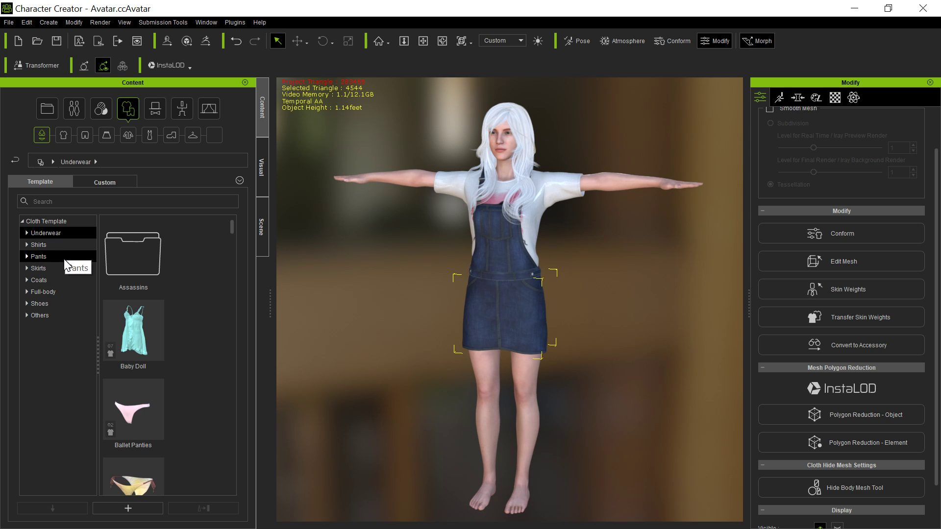
left_click(64, 266)
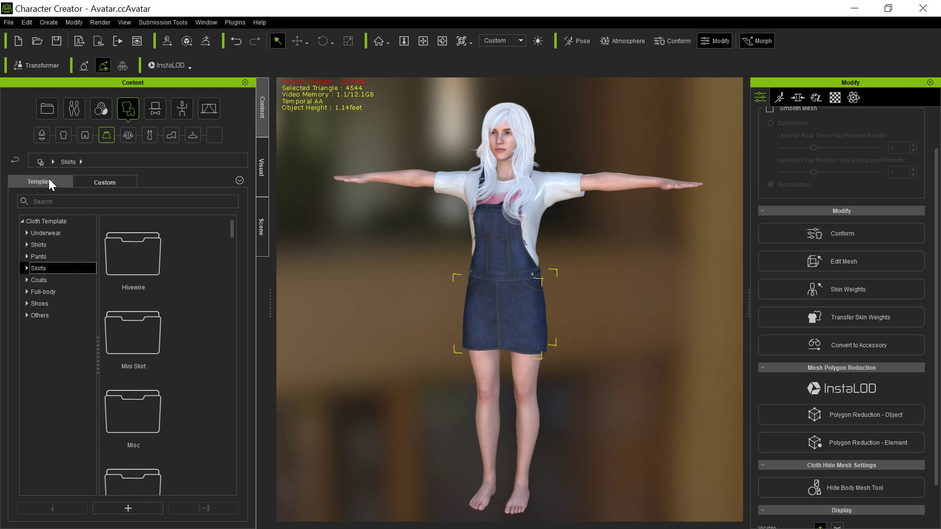
left_click(127, 509)
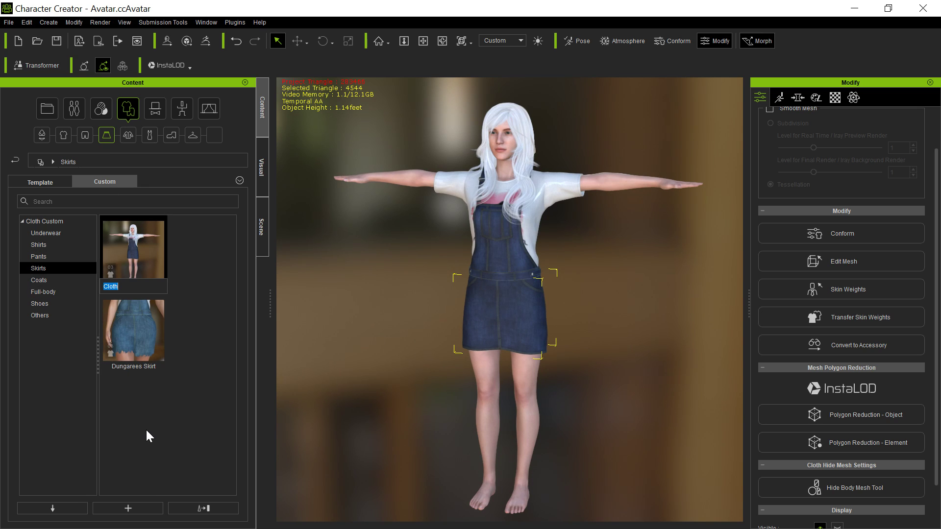
key("BackSpace")
type("Dungarees")
key("Return")
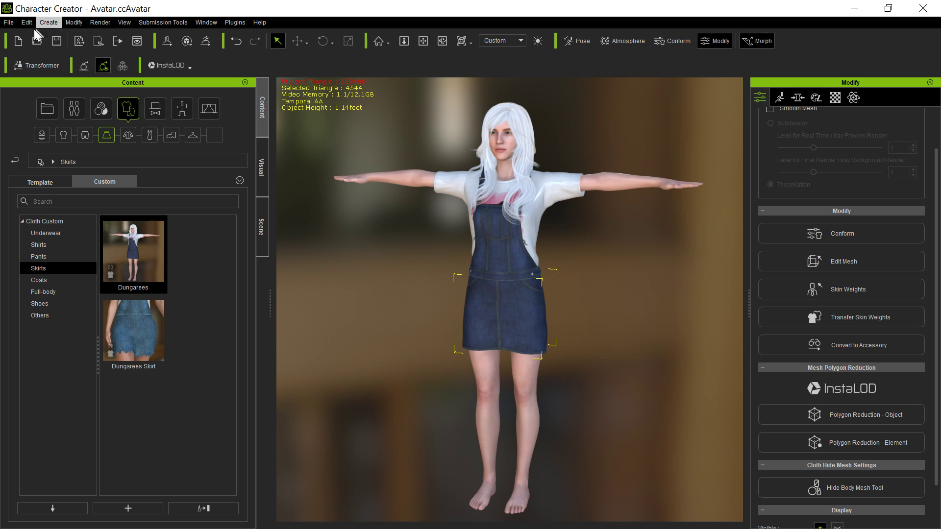
Start a new project and apply the saved Dungarees Skirt to the base character.
left_click(10, 23)
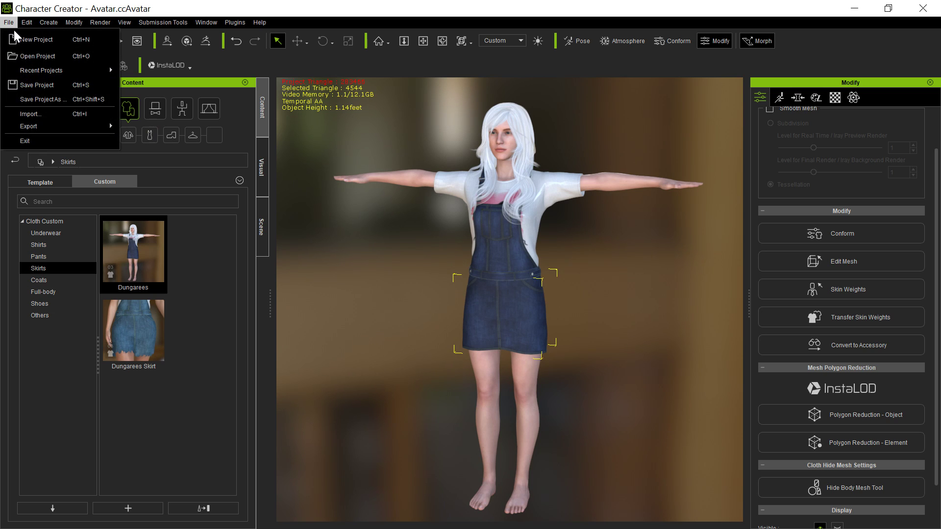
left_click(34, 41)
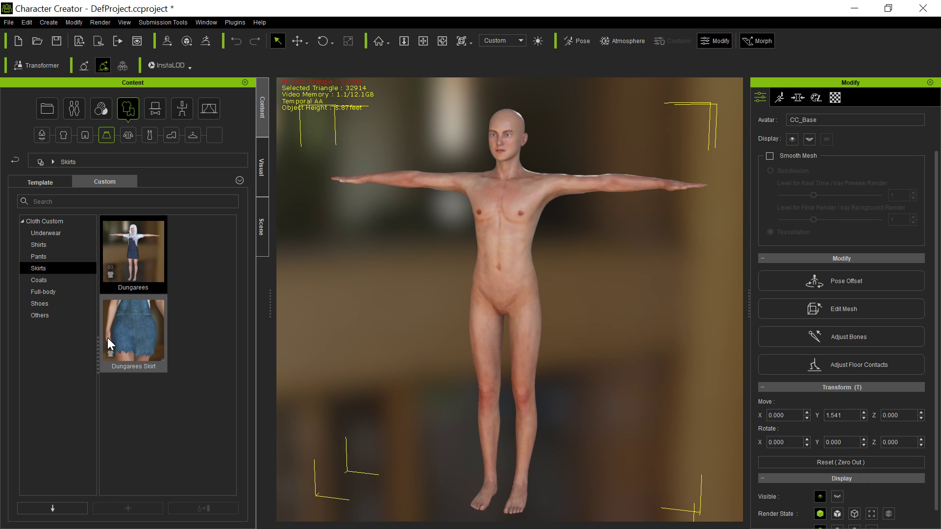
double_click(120, 275)
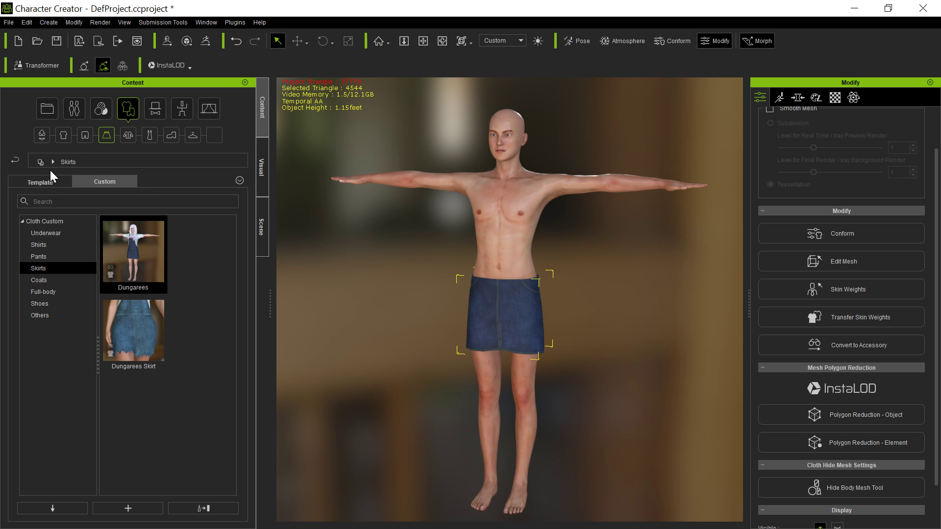
Load the saved Clothed Avatar with Replace Costume, keeping the base body.
left_click(44, 111)
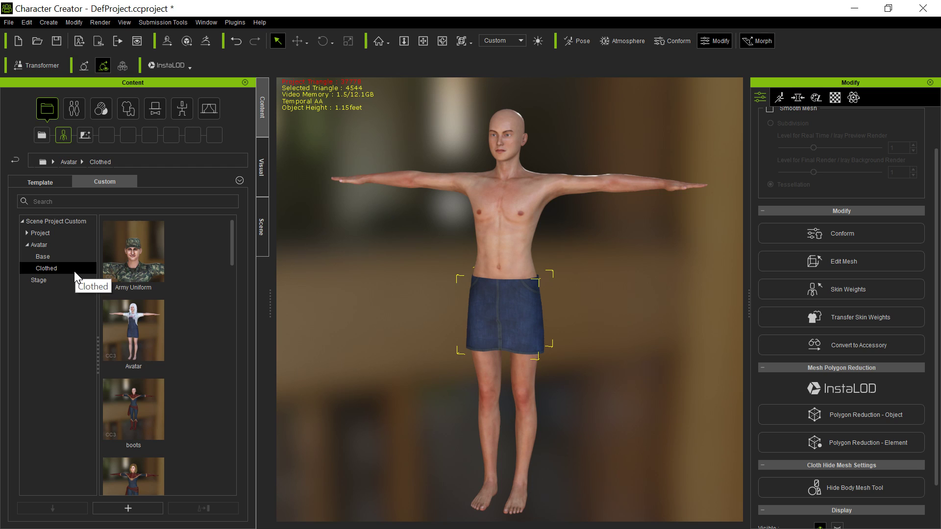
double_click(141, 329)
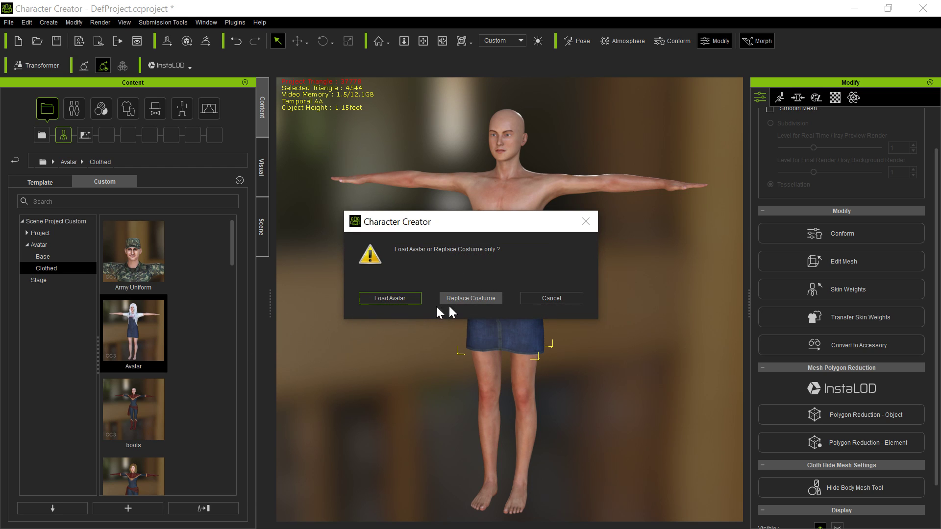
left_click(470, 297)
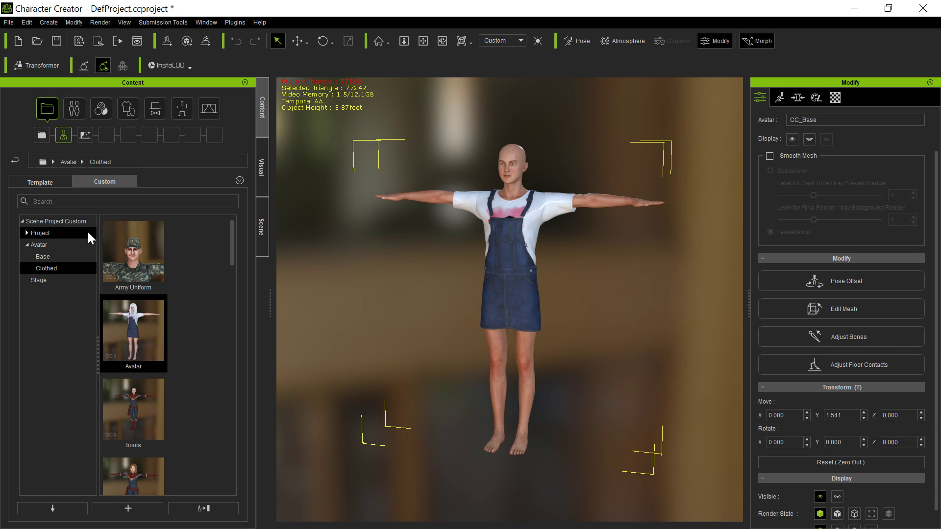
Adjust the view and browse the Actor hair presets.
left_click_drag(132, 333, 142, 299)
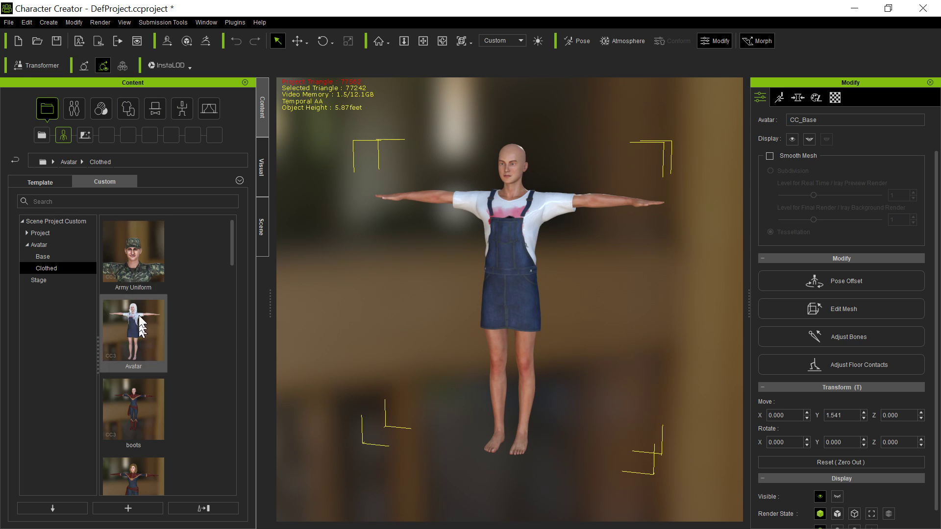
left_click_drag(120, 248, 263, 185)
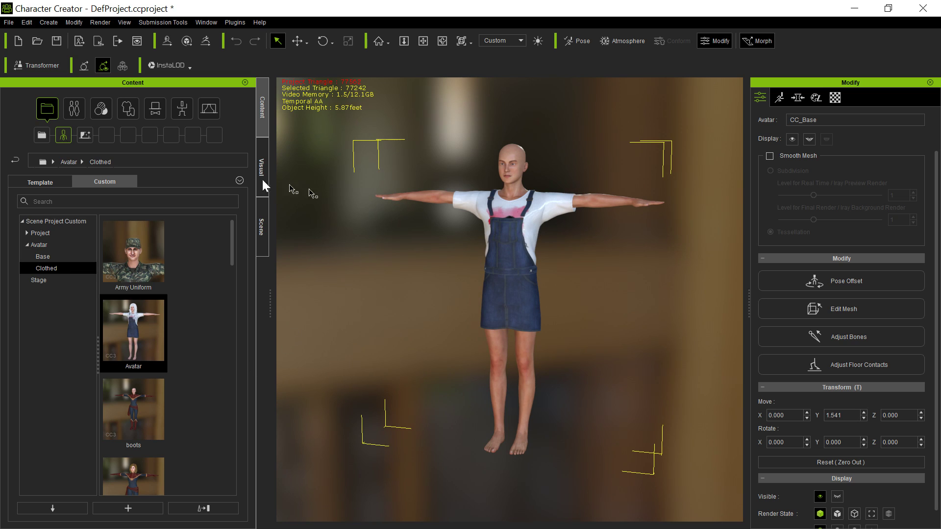
left_click(75, 99)
left_click(125, 137)
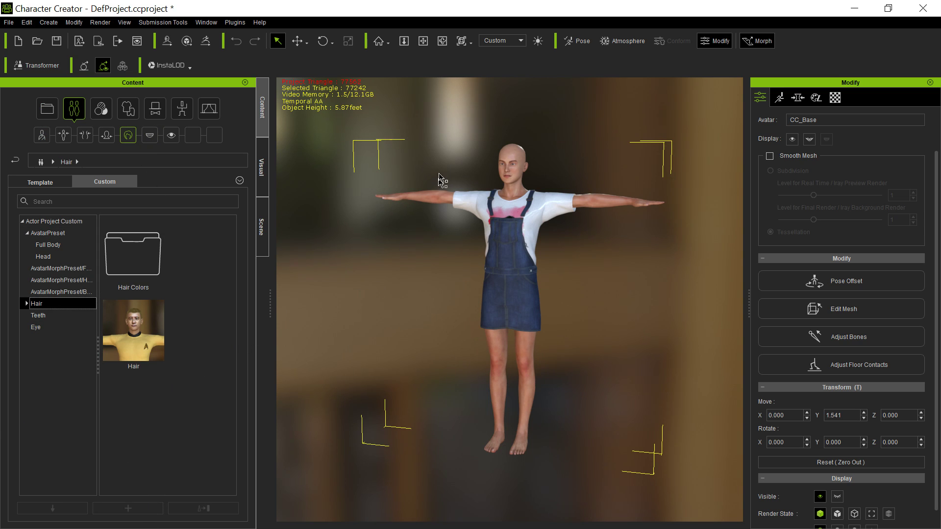
Inspect the T-shirt and dungarees, view the figure from below, then show the custom Skirts library.
left_click(506, 257)
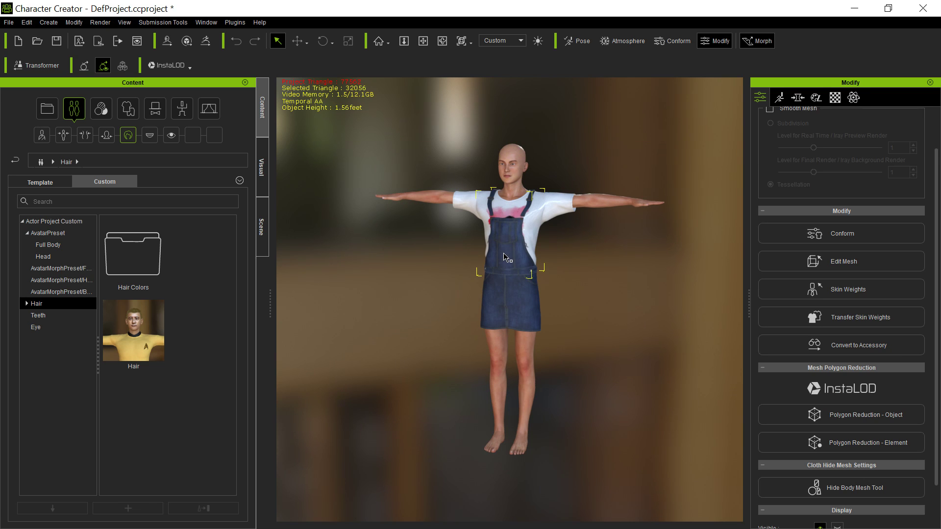
left_click(470, 214)
left_click(514, 313)
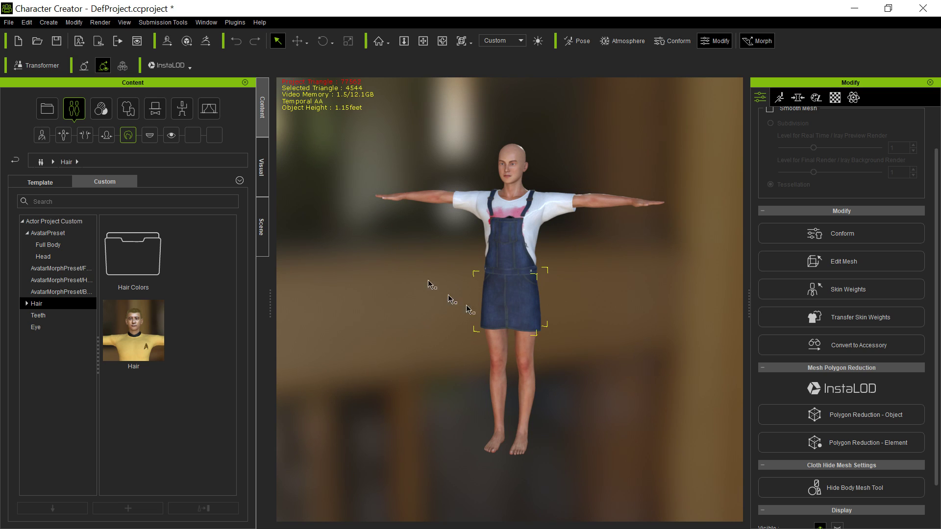
left_click(533, 228)
left_click(515, 325)
right_click_drag(412, 378, 446, 1)
key("Home")
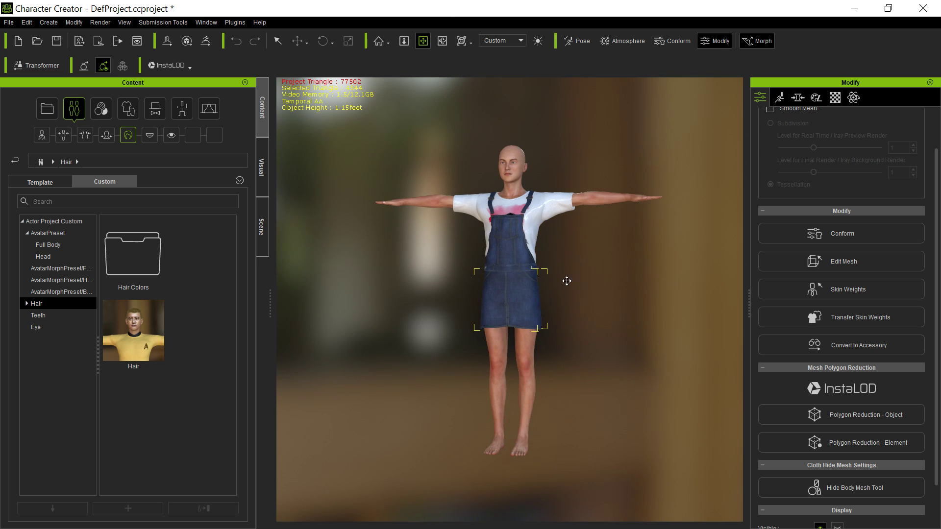
left_click(126, 114)
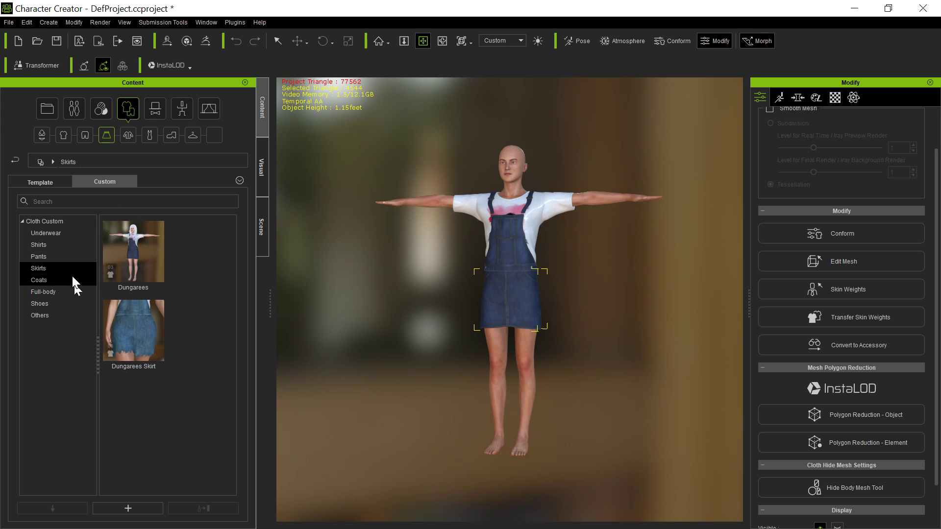
Add the Bikini Bottom Tiger underwear template and check it from below before resetting the view.
left_click(63, 234)
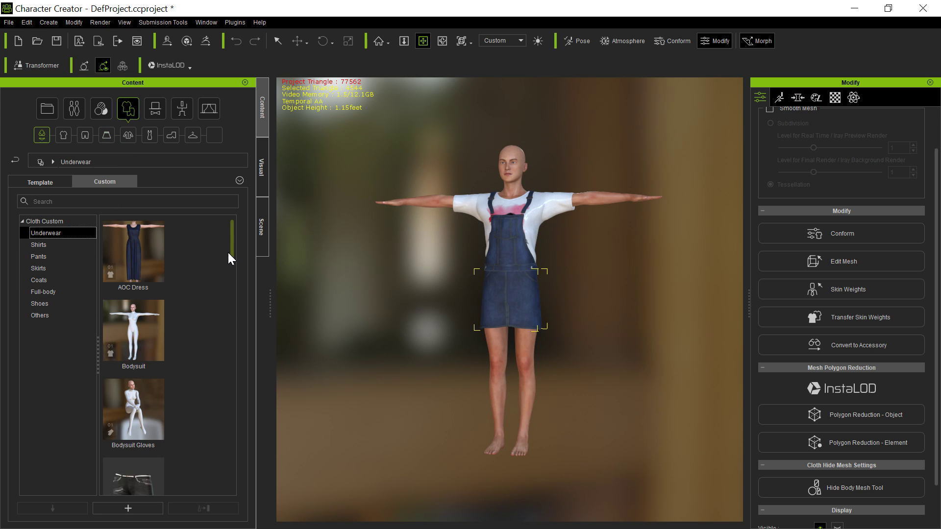
left_click_drag(235, 243, 246, 326)
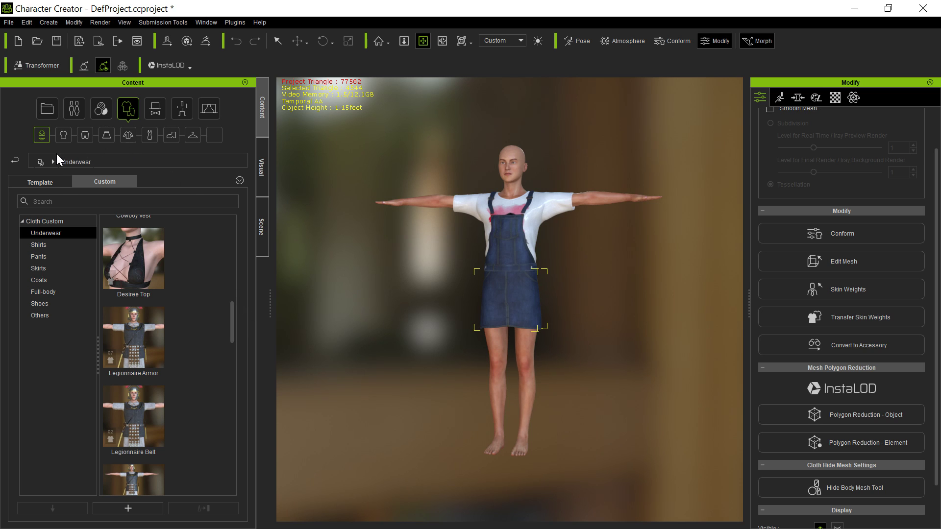
left_click(52, 182)
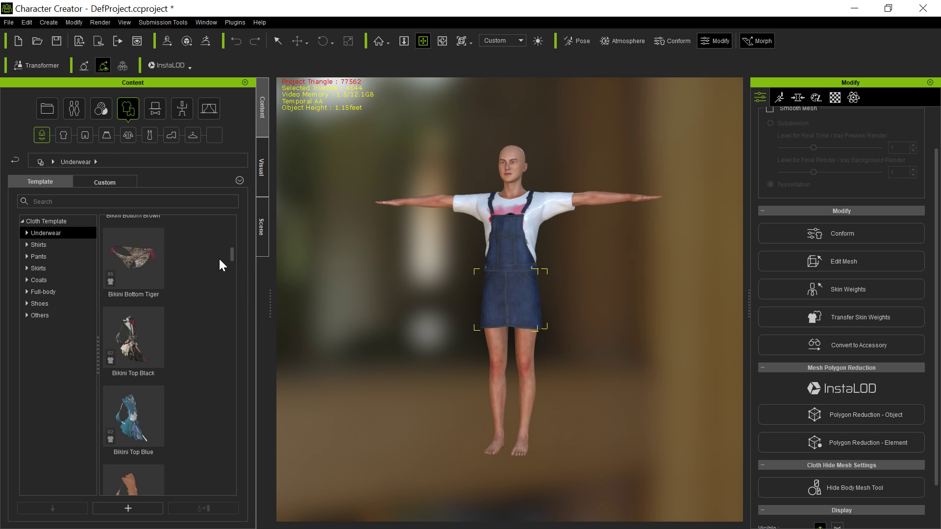
double_click(148, 249)
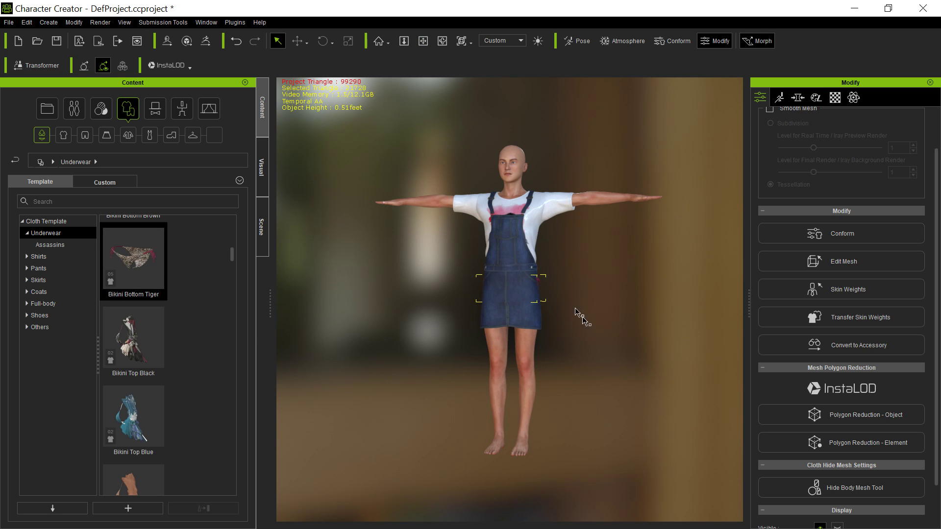
key("o")
left_click_drag(559, 306, 544, 253)
key("Home")
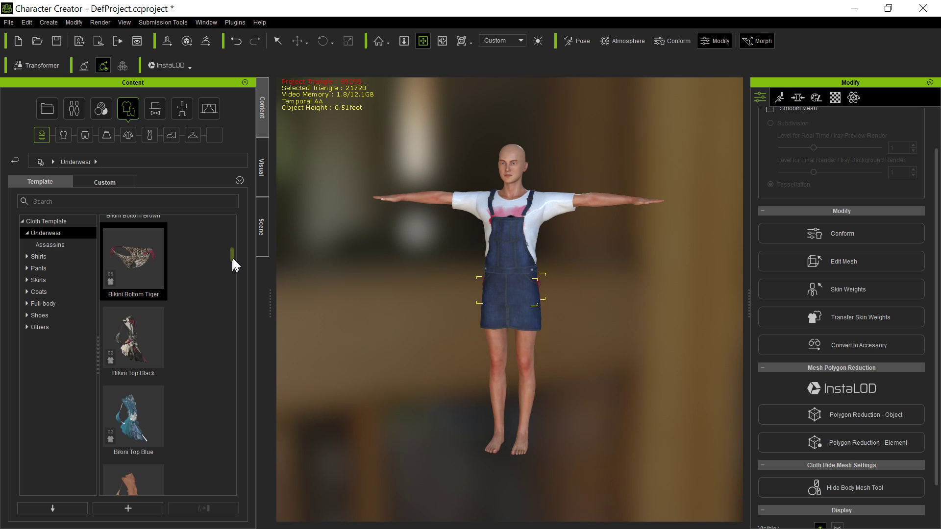
left_click_drag(231, 251, 237, 288)
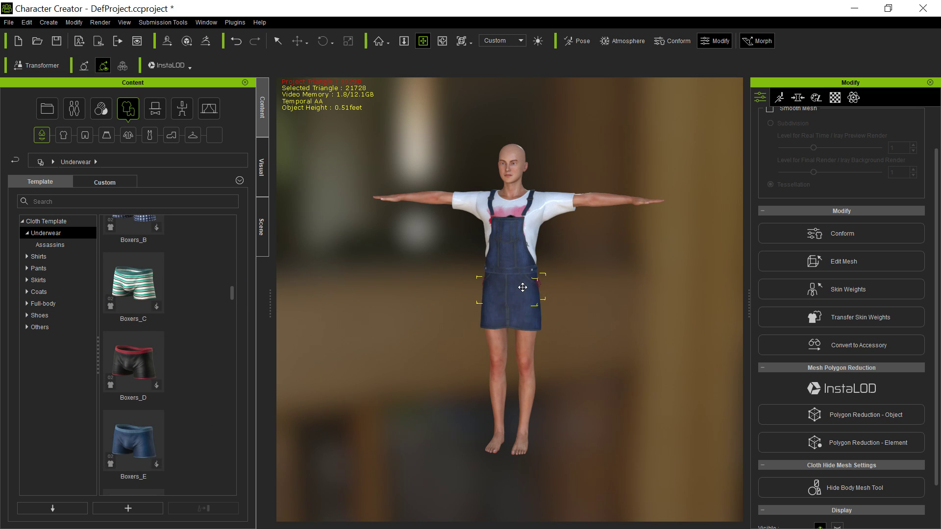
Add Boxers_E, then compare its selection with the T-shirt and Dungarees Skirt in the Scene list.
double_click(119, 434)
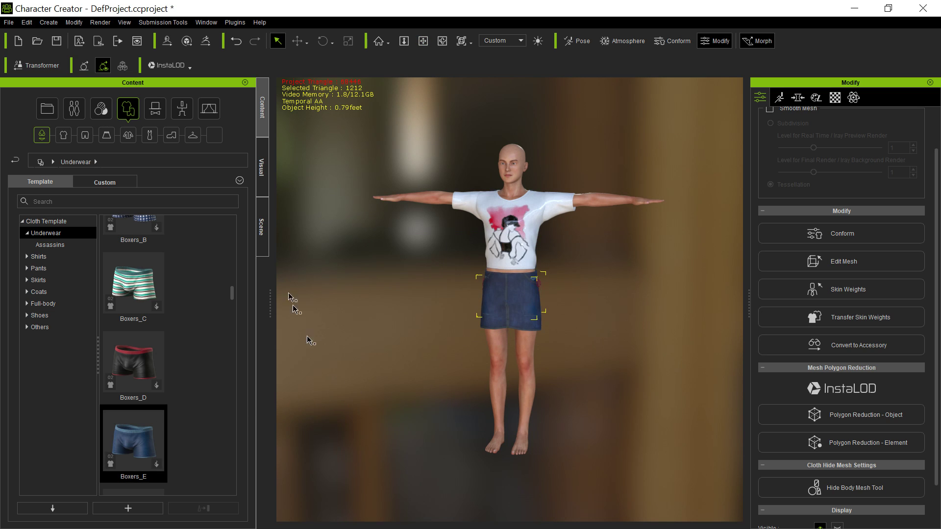
left_click(263, 223)
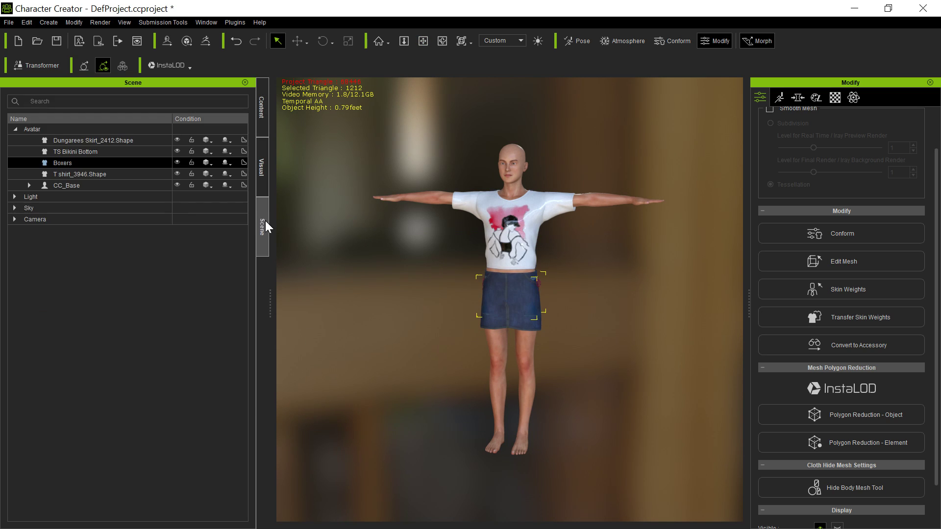
left_click(108, 175, "ctrl")
left_click(107, 175, "ctrl")
left_click(123, 143, "ctrl")
left_click(122, 143, "ctrl")
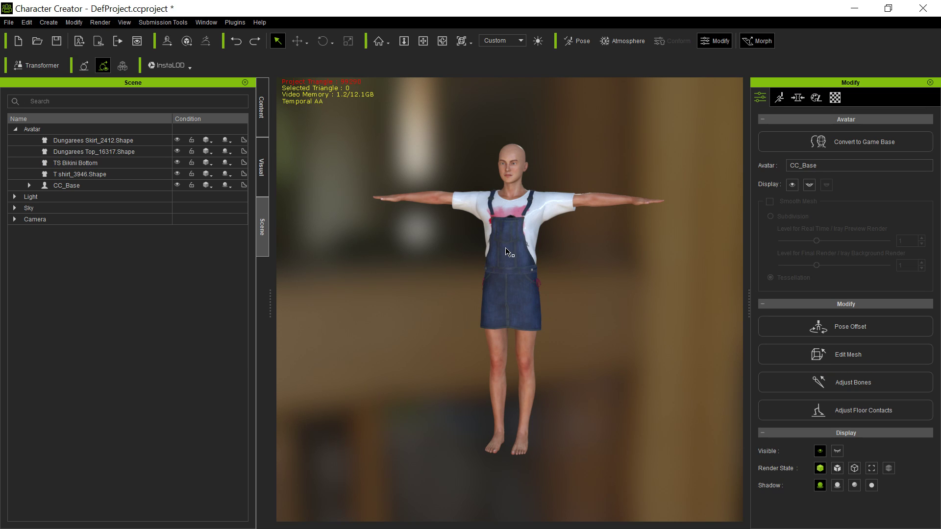
Drag Boxers_E onto the character and review the outfit order in Cloth Layer Settings.
left_click(262, 117)
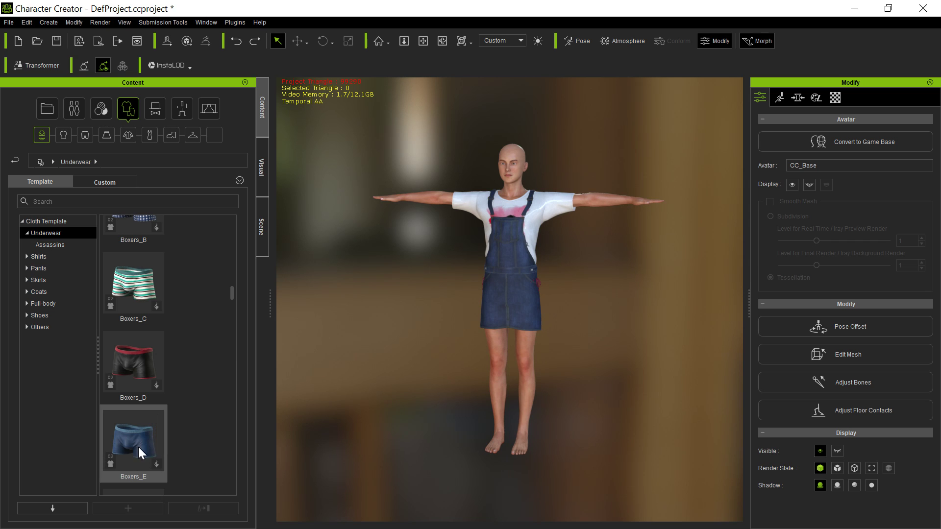
left_click_drag(142, 453, 507, 261)
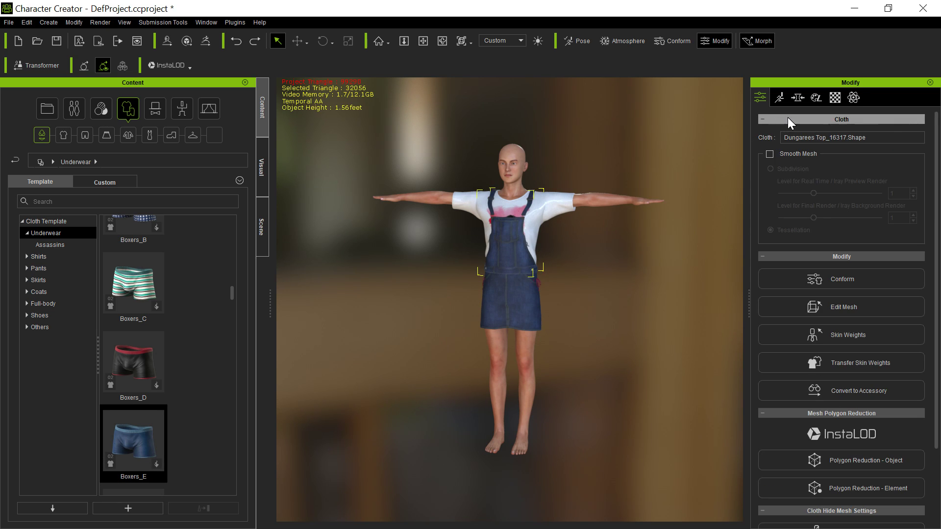
left_click(827, 281)
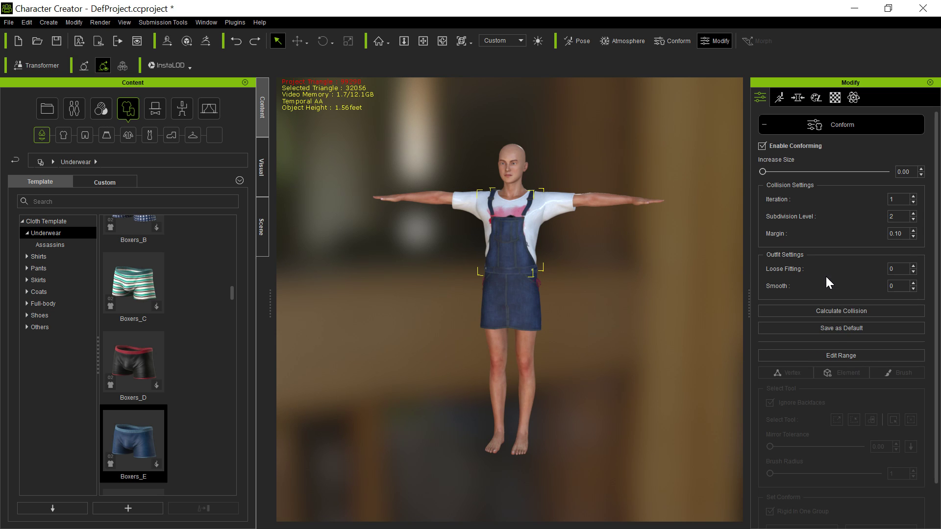
scroll(834, 452, "down", 1)
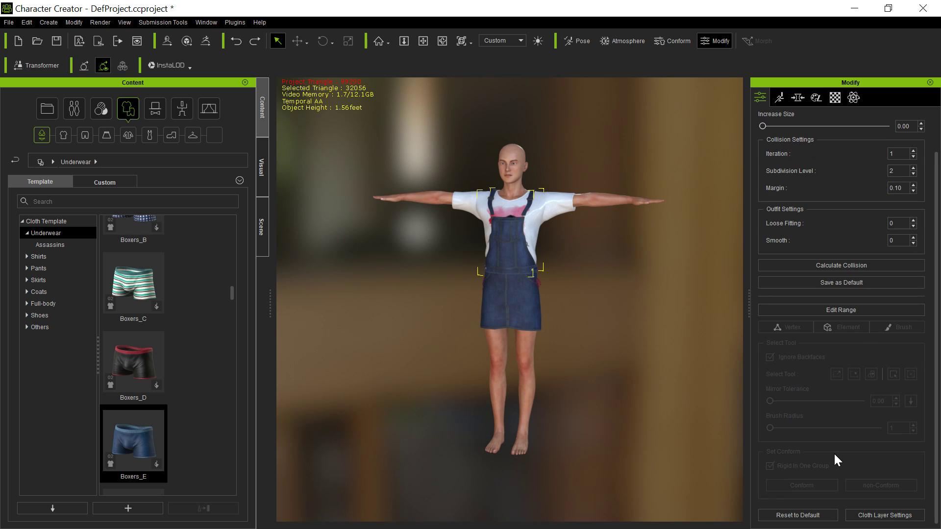
left_click(877, 515)
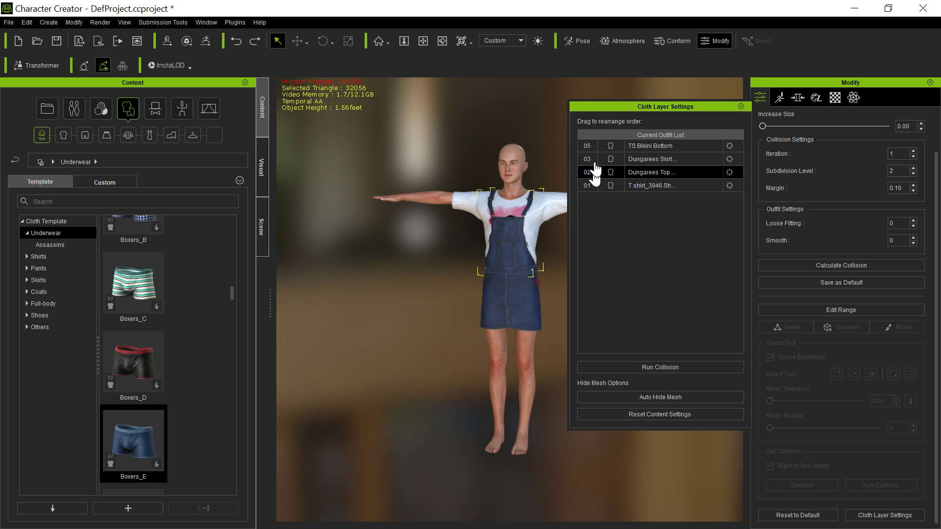
left_click(740, 106)
Re-apply Boxers_E and recheck the layer order: bikini bottom, dungarees skirt, Boxers, T-shirt.
double_click(131, 447)
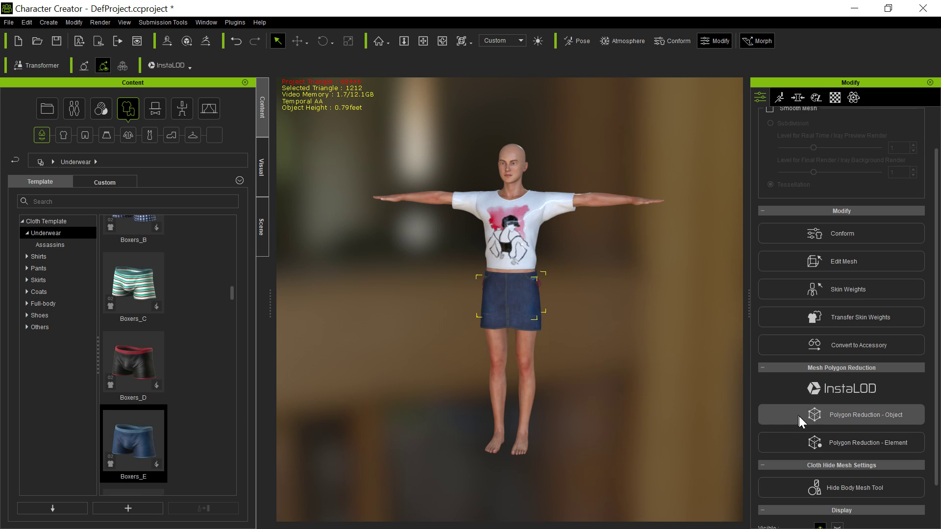
scroll(786, 139, "down", 1)
scroll(796, 196, "up", 2)
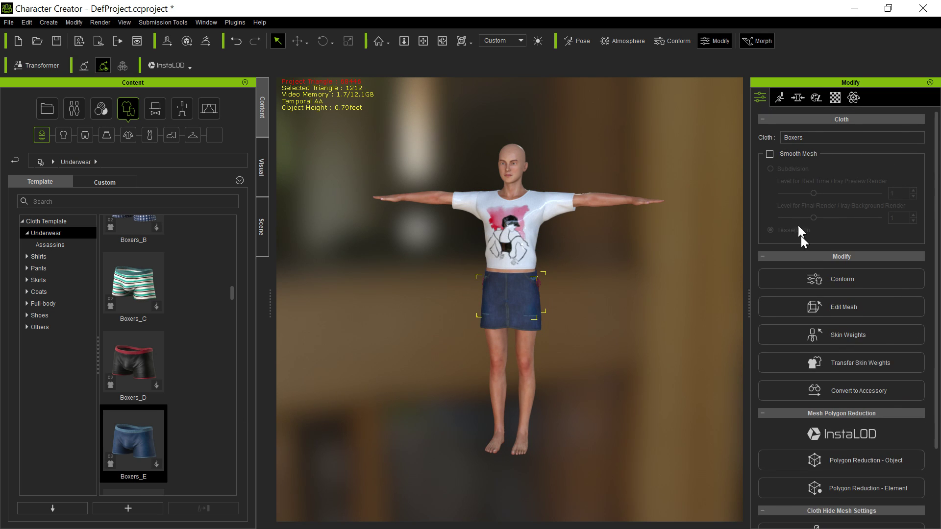
left_click(828, 281)
scroll(828, 280, "down", 1)
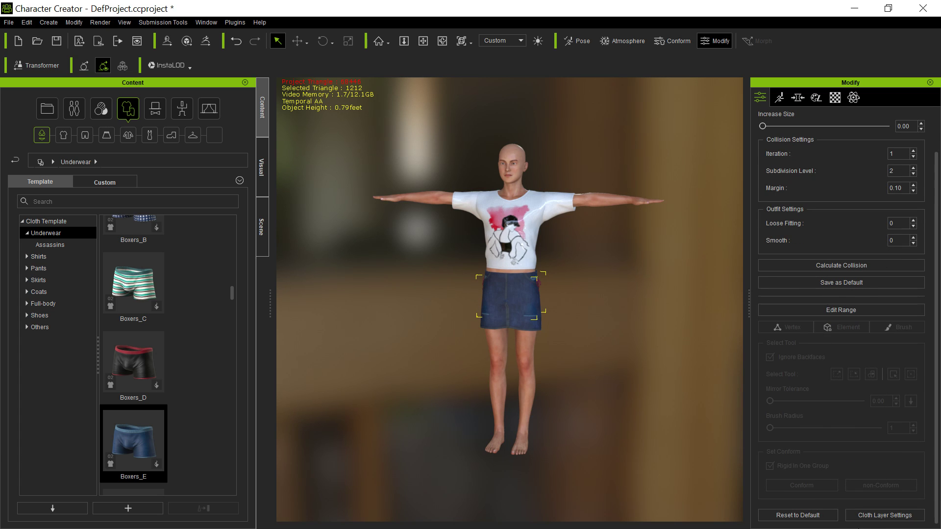
left_click(868, 516)
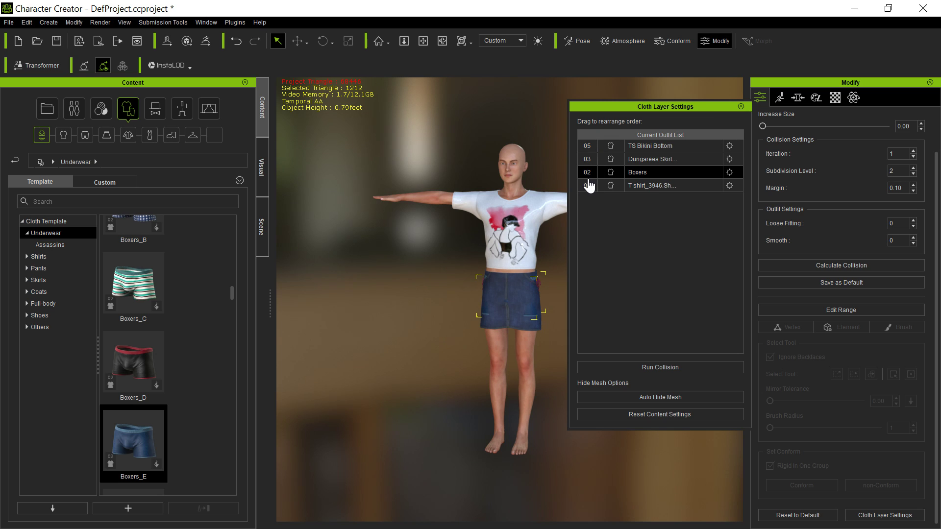
left_click(740, 107)
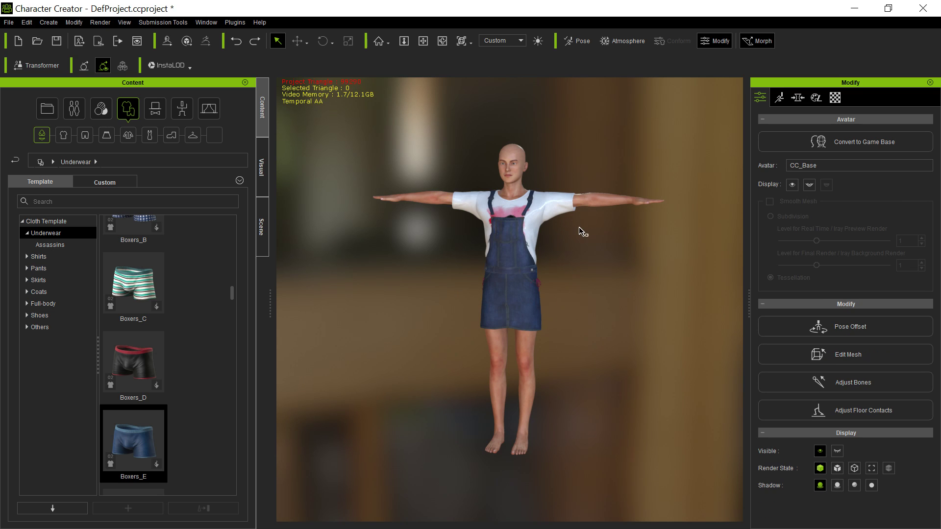
Move the Dungarees Top to collision order 4 in Cloth Layer Settings, above the Dungarees Skirt.
left_click(521, 246)
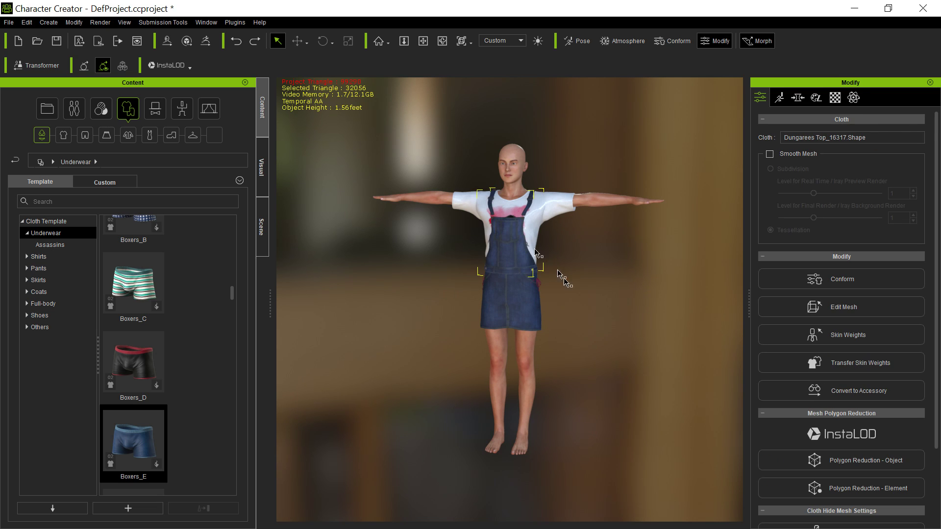
left_click(822, 277)
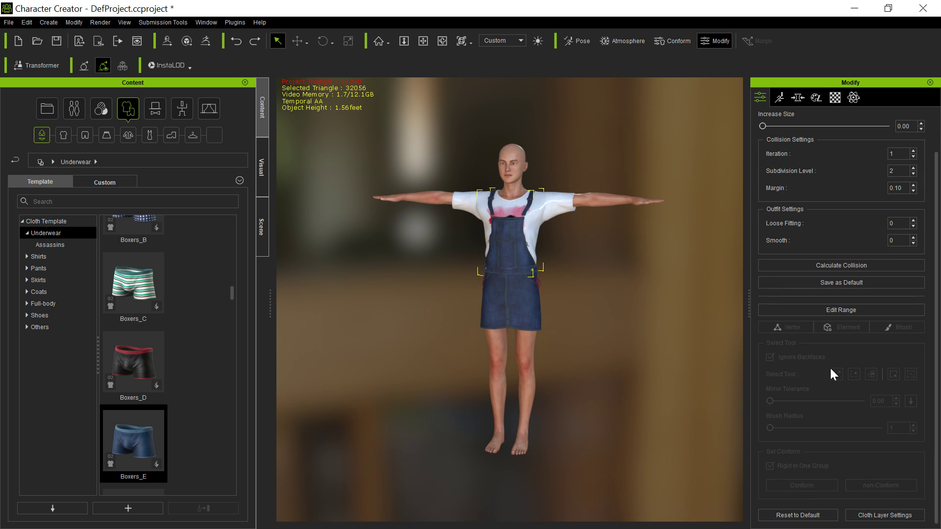
left_click(868, 510)
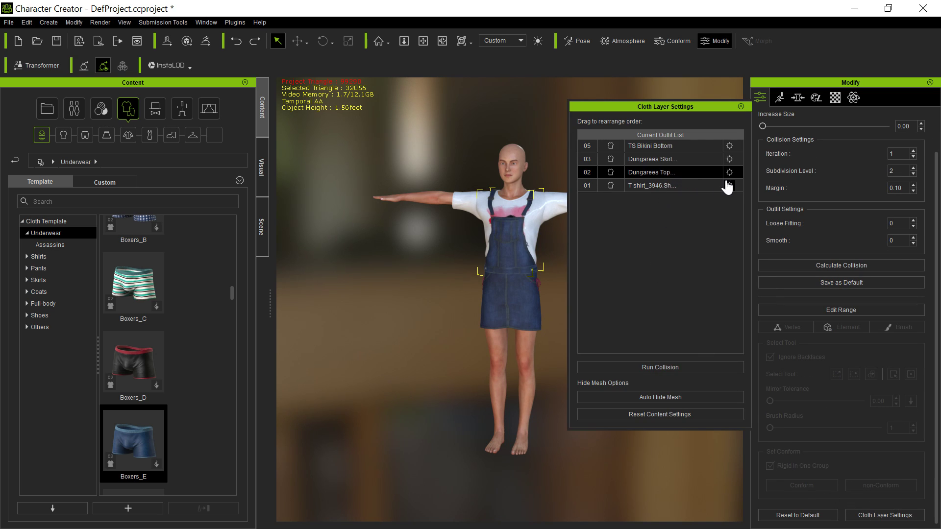
left_click(729, 174)
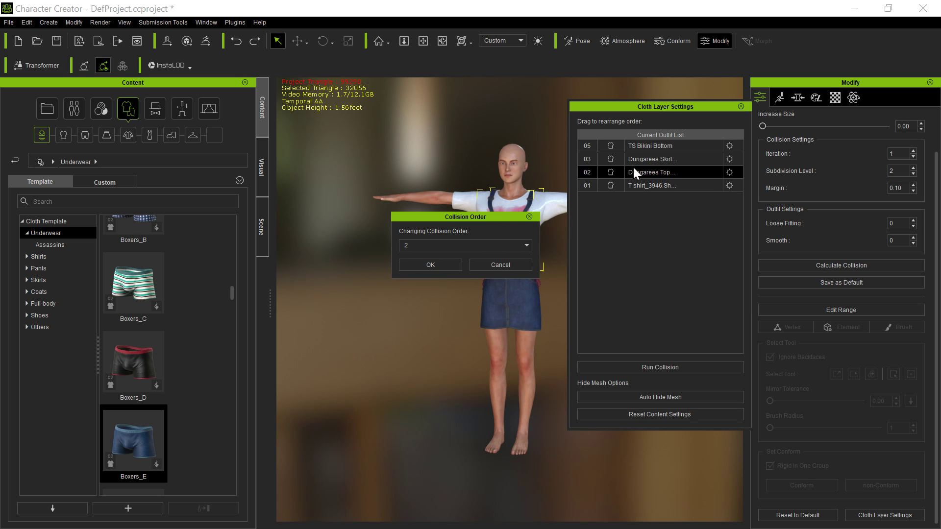
left_click(478, 240)
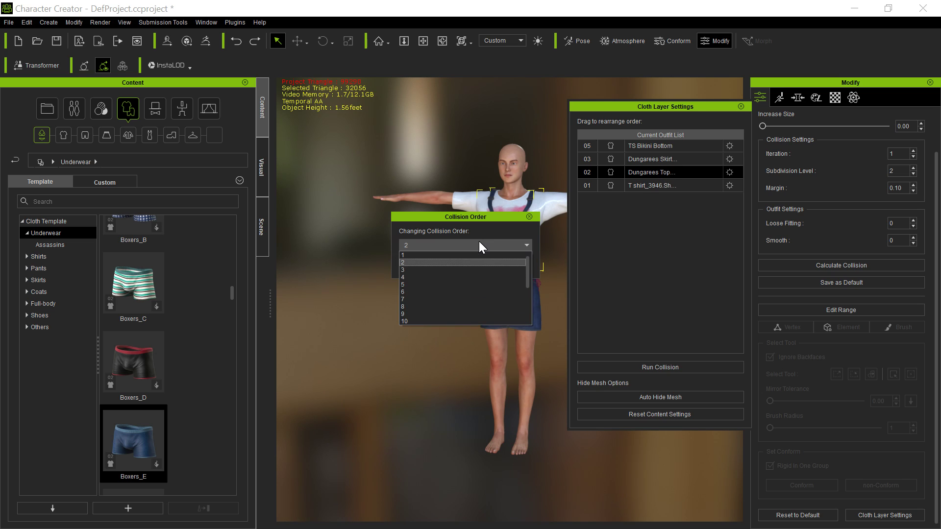
left_click(464, 278)
left_click(442, 266)
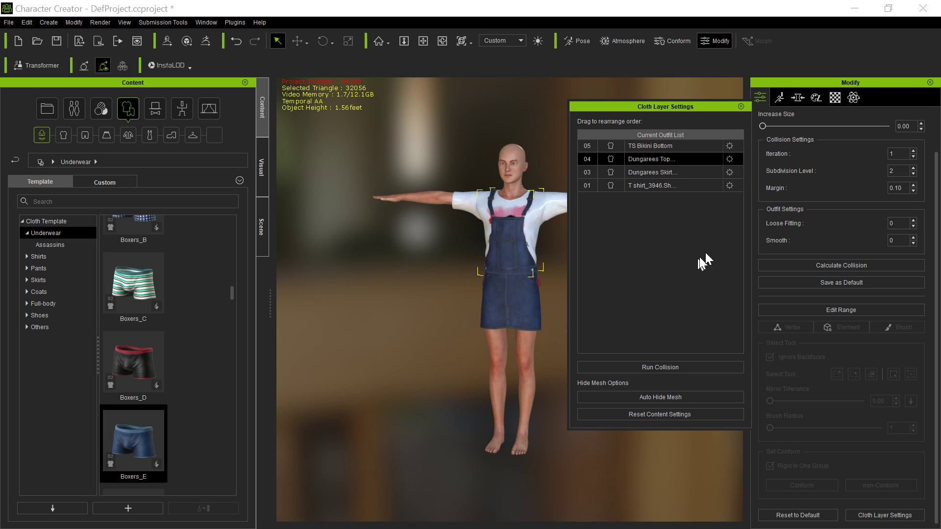
left_click(740, 106)
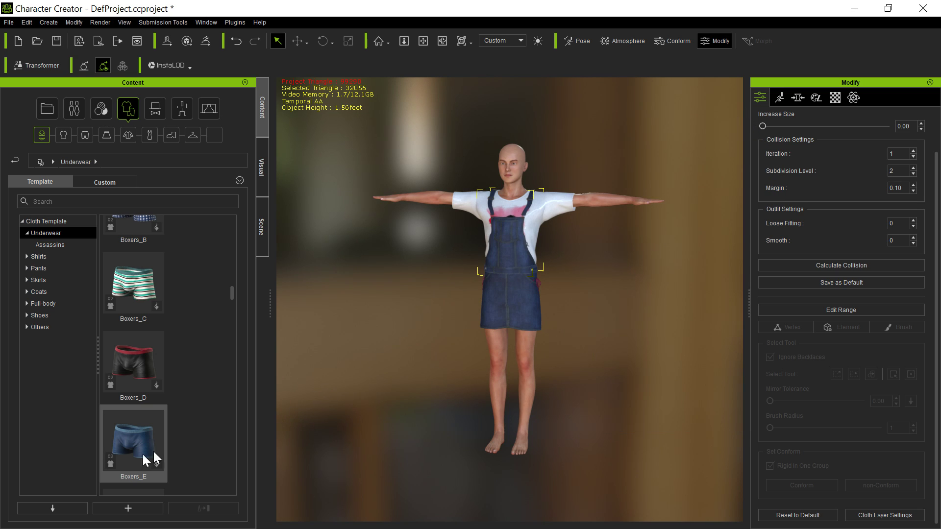
Put Boxers_E back on, move TS Bikini Bottom below Boxers, and run collision.
double_click(148, 428)
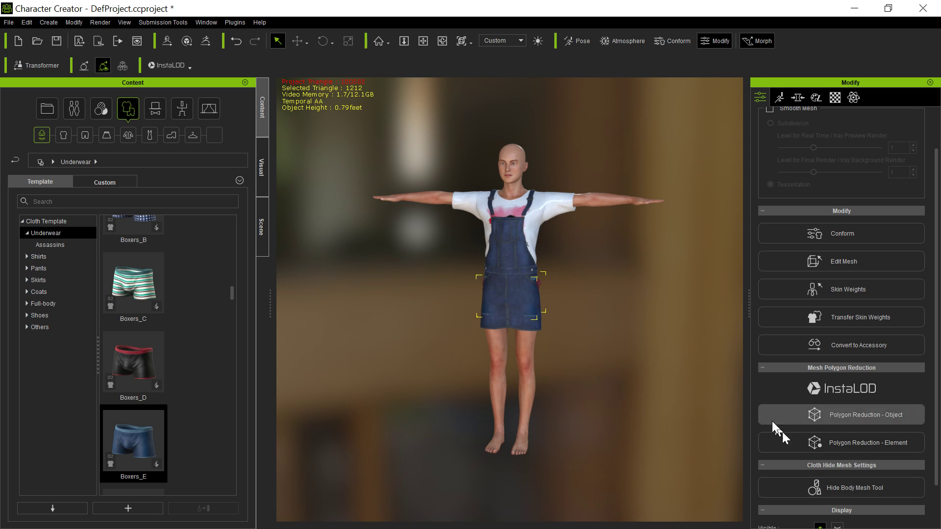
left_click(833, 235)
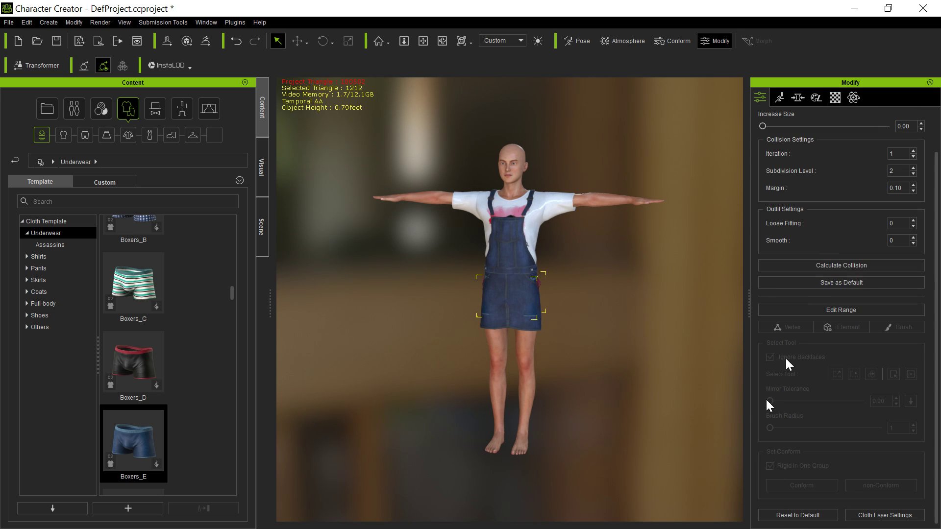
left_click(896, 516)
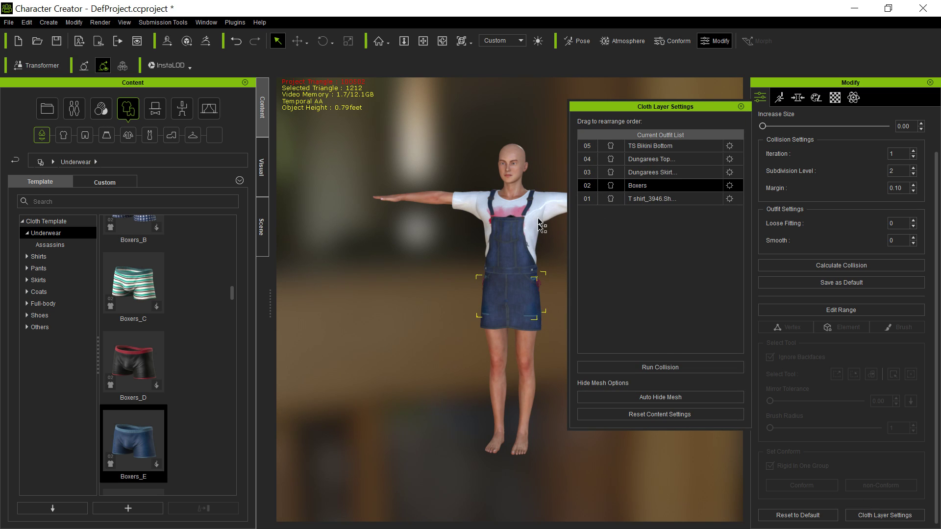
left_click_drag(614, 190, 586, 189)
left_click(666, 366)
left_click_drag(650, 150, 648, 198)
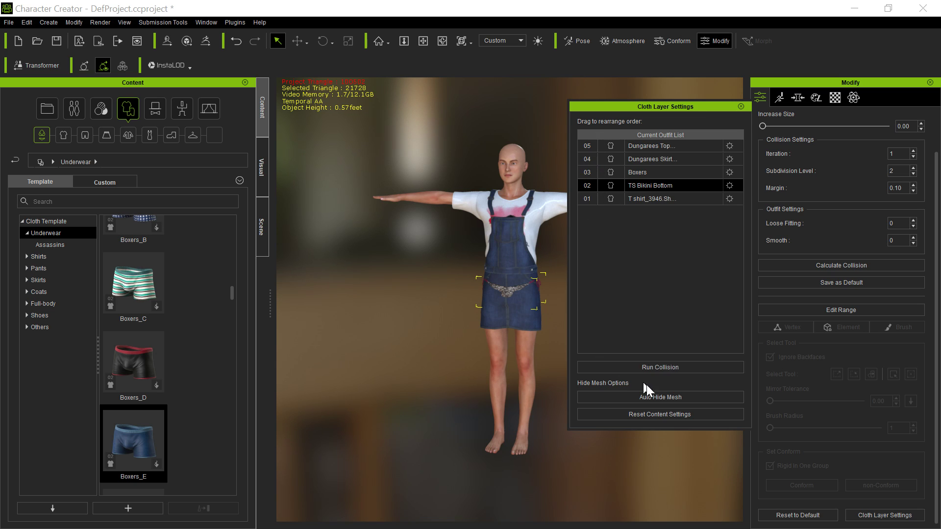
left_click(657, 369)
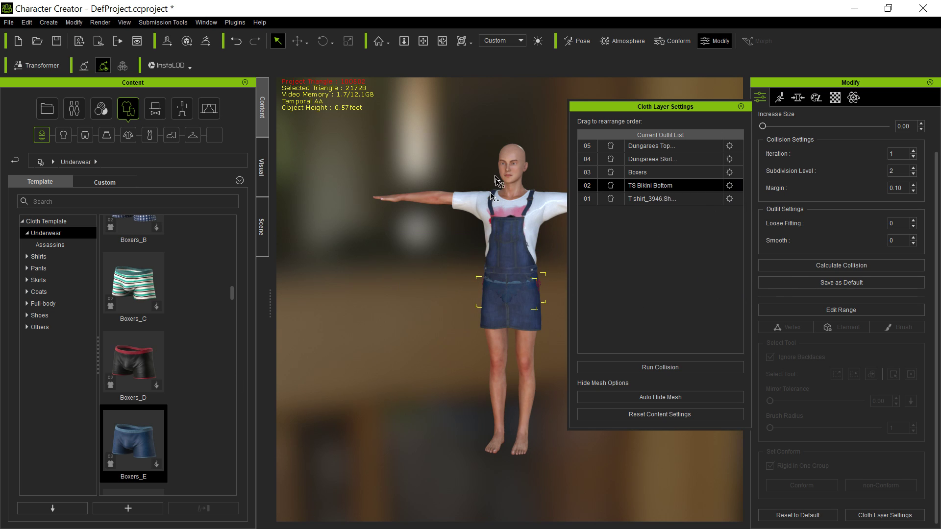
Close the layer settings, apply striped Boxers_C, select the dungarees top, and show Shoes.
left_click(741, 106)
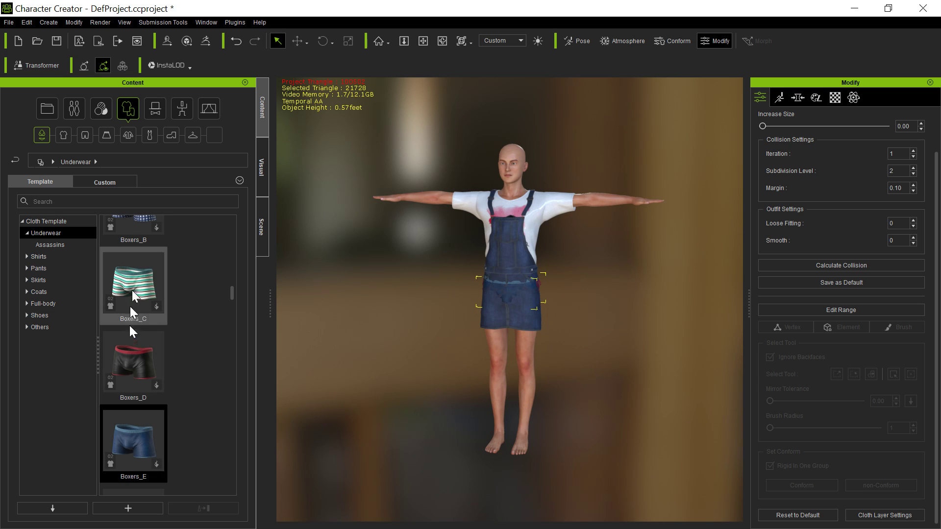
left_click_drag(157, 348, 506, 211)
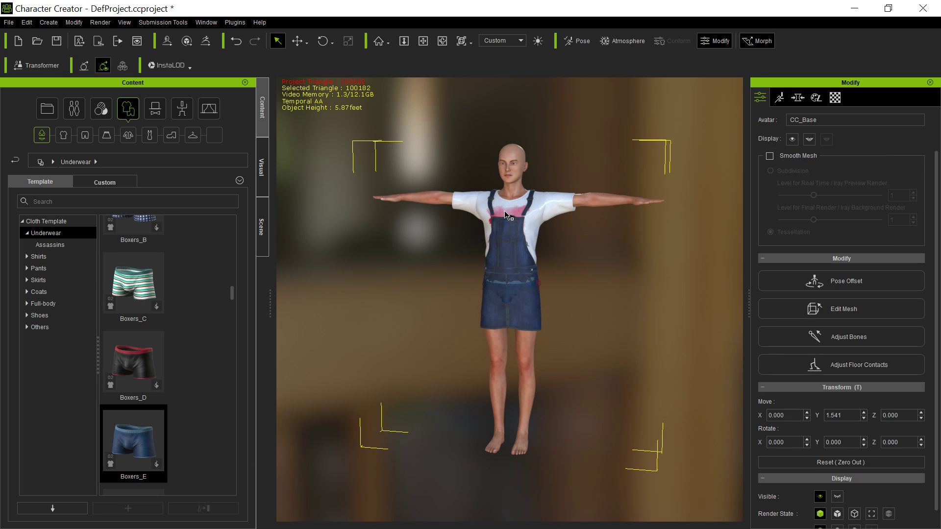
left_click(513, 277)
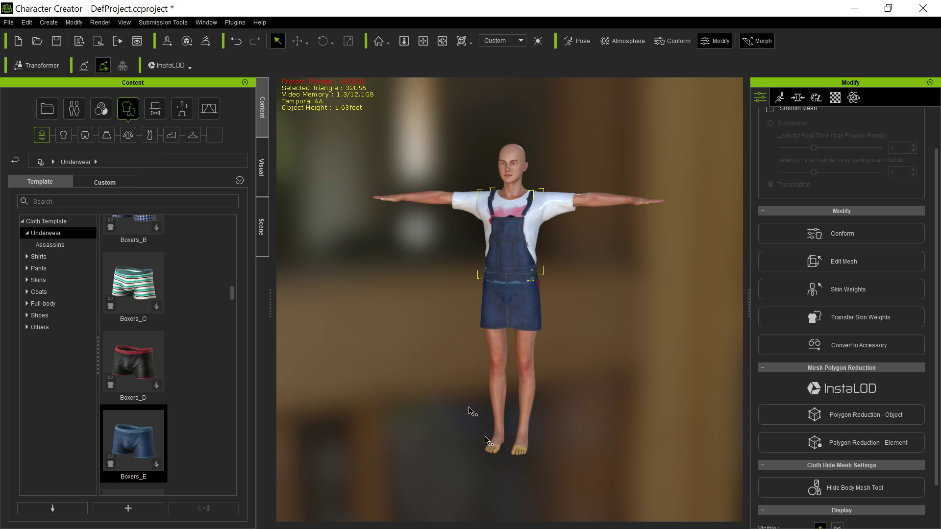
left_click(167, 139)
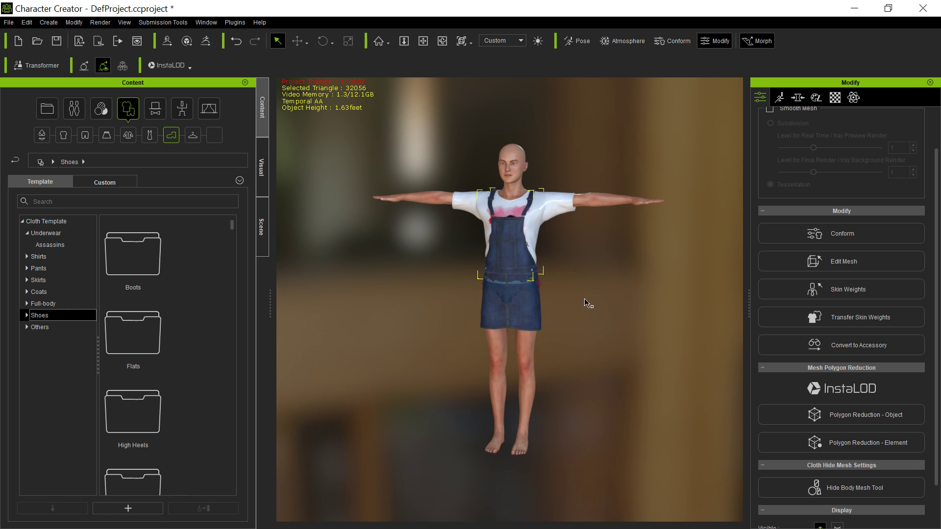
Load the saved 'boots' outfit from Custom > Avatar > Clothed, replacing only the costume.
left_click(44, 110)
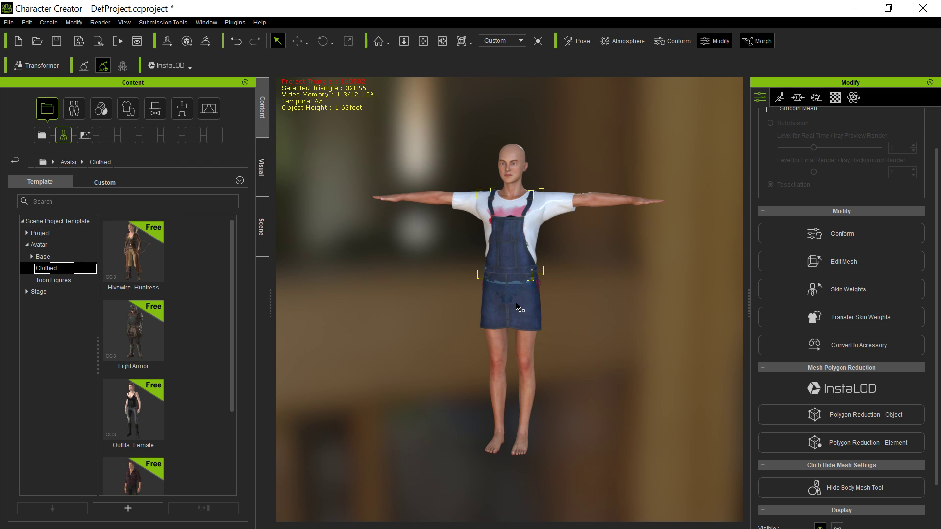
left_click(118, 182)
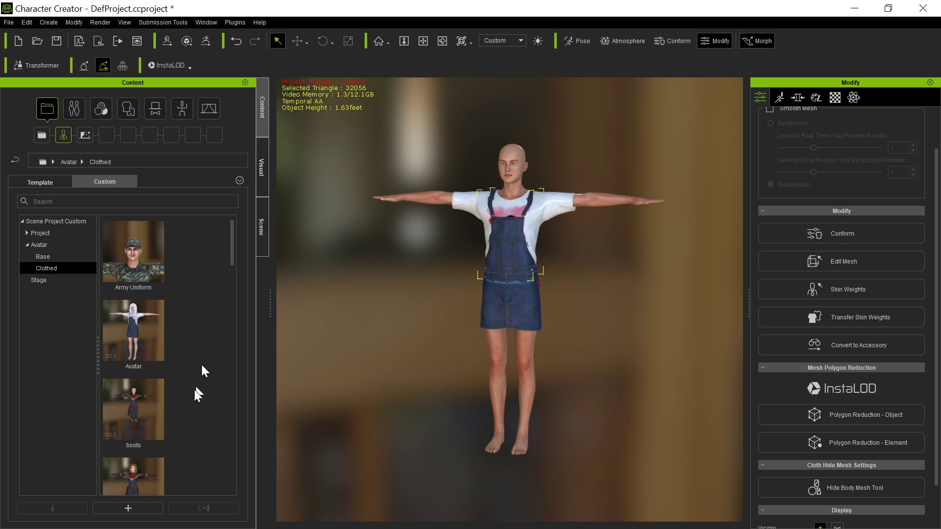
double_click(147, 412)
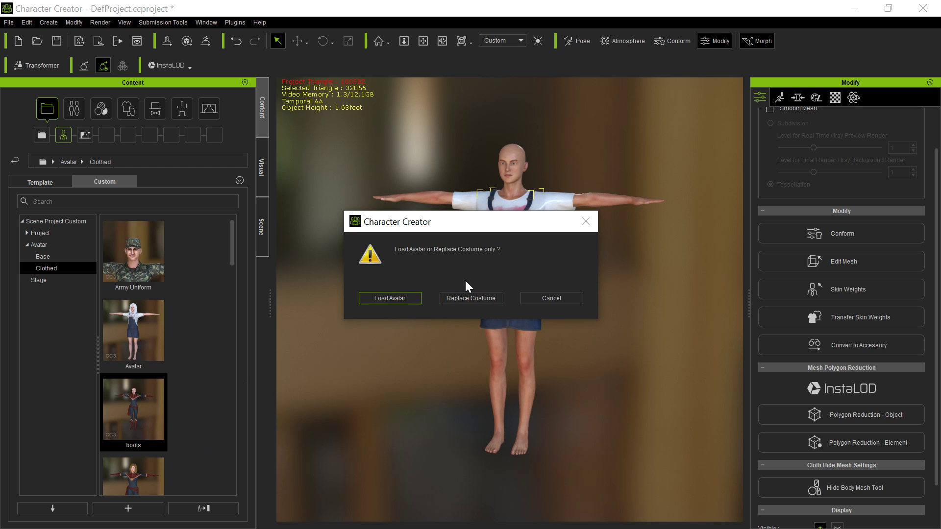
left_click(467, 299)
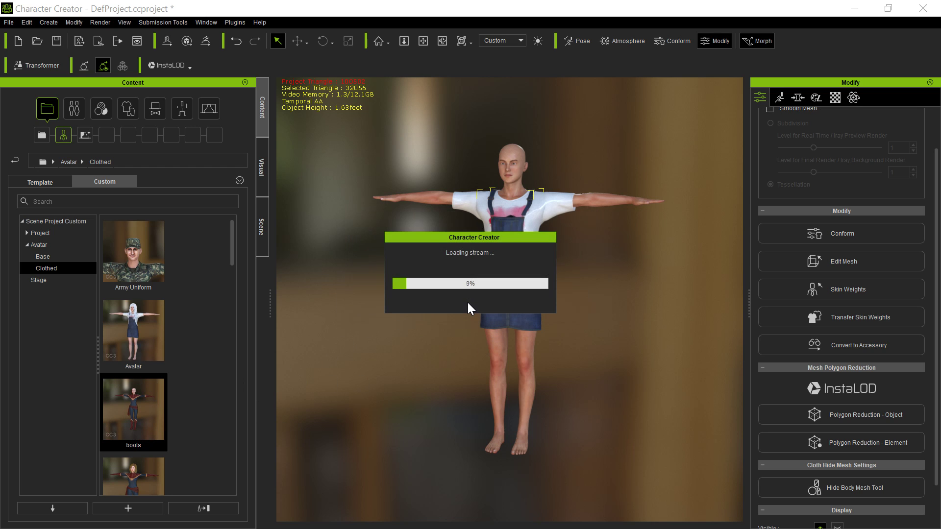